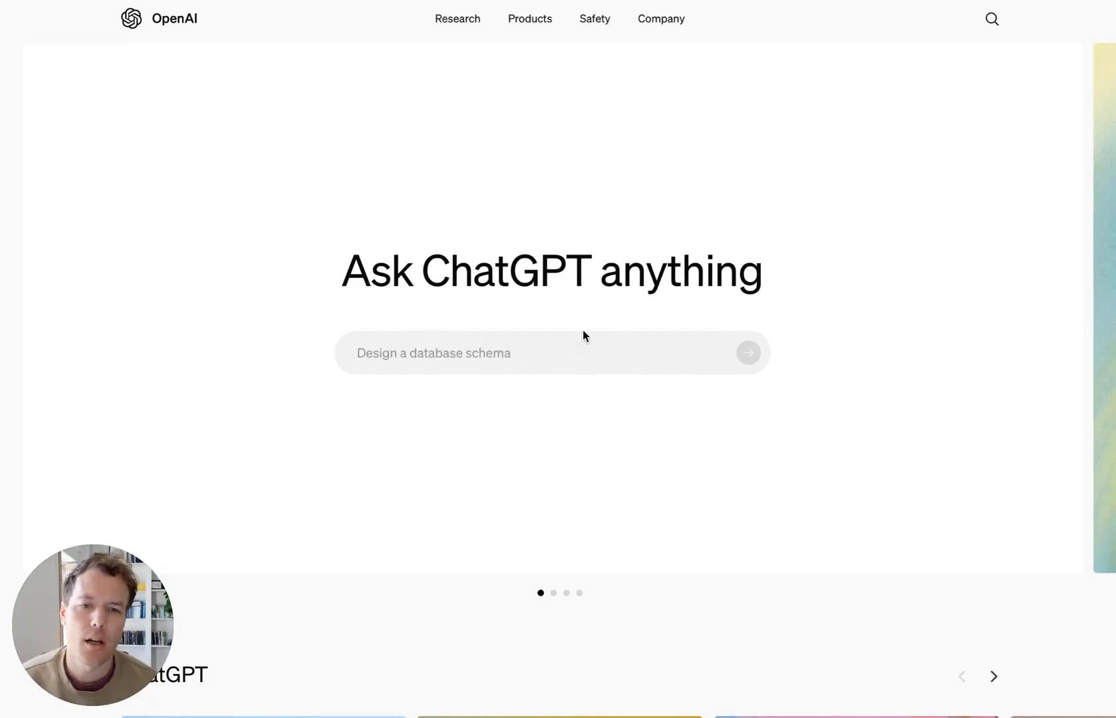
- Enter the OpenAI developer platform through the homepage's API login link and go to the dashboard's Assistants list
scroll(504, 231, down, 20)
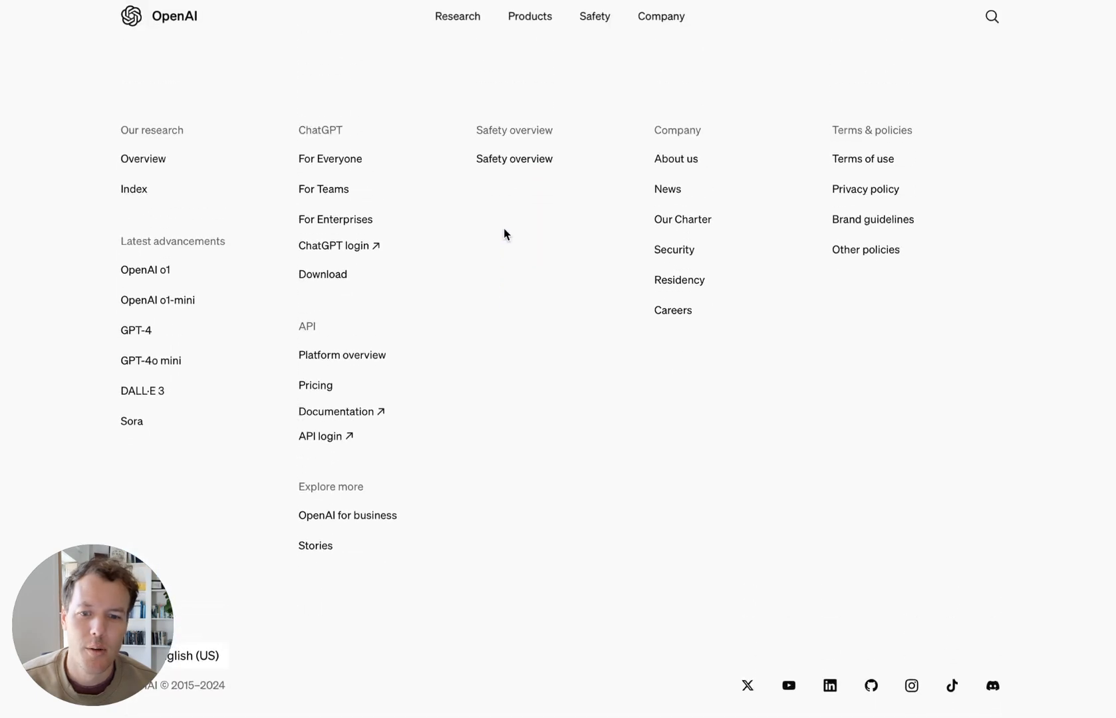
scroll(503, 228, up, 20)
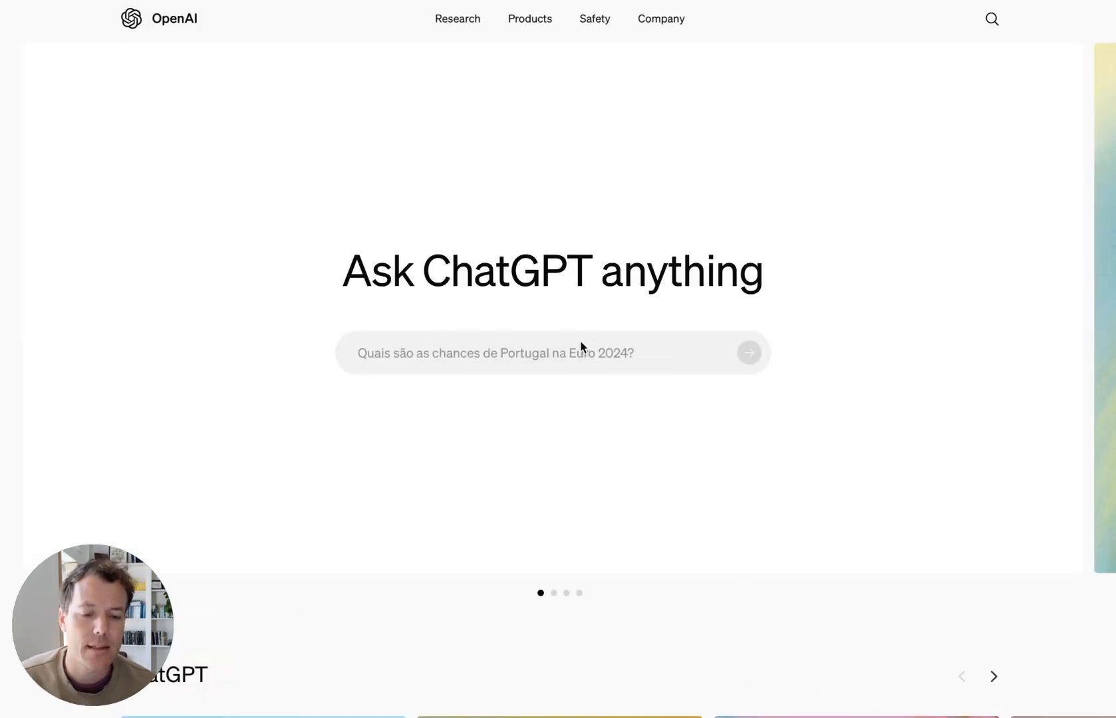
scroll(454, 407, down, 20)
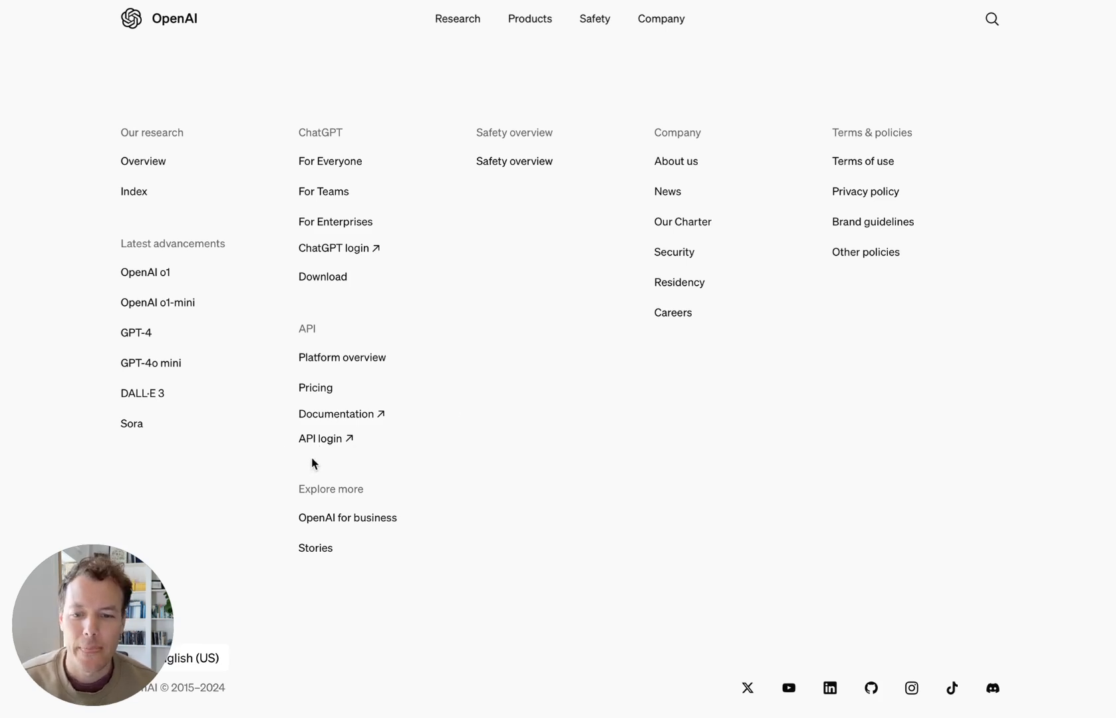
click(327, 440)
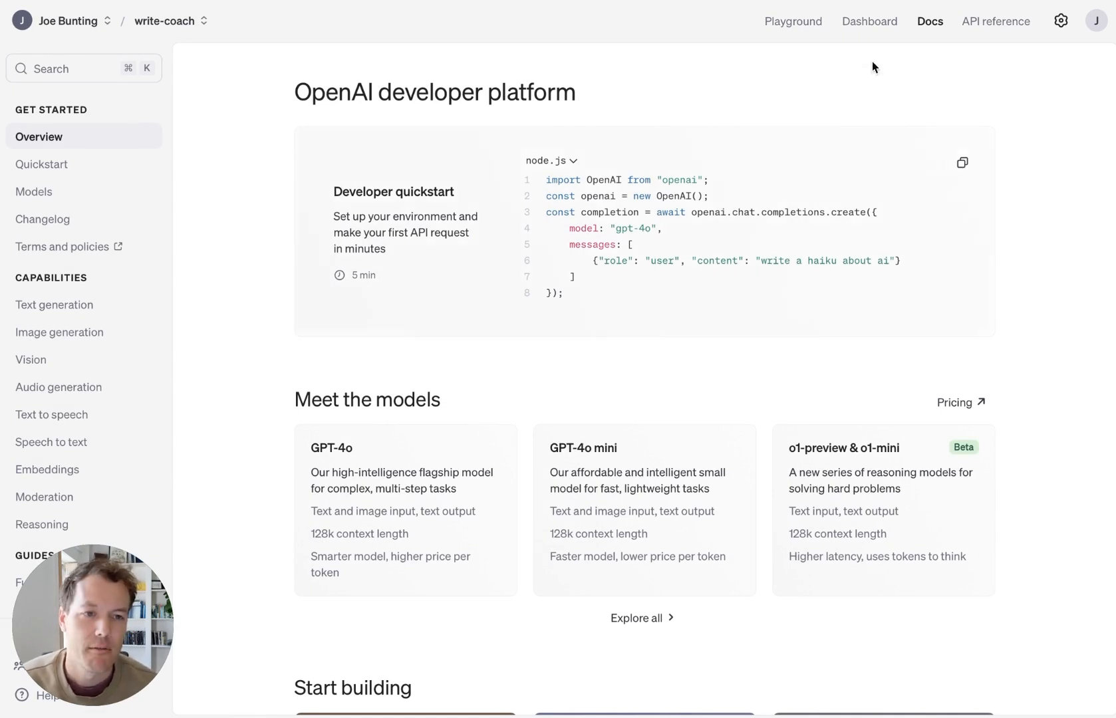
click(879, 22)
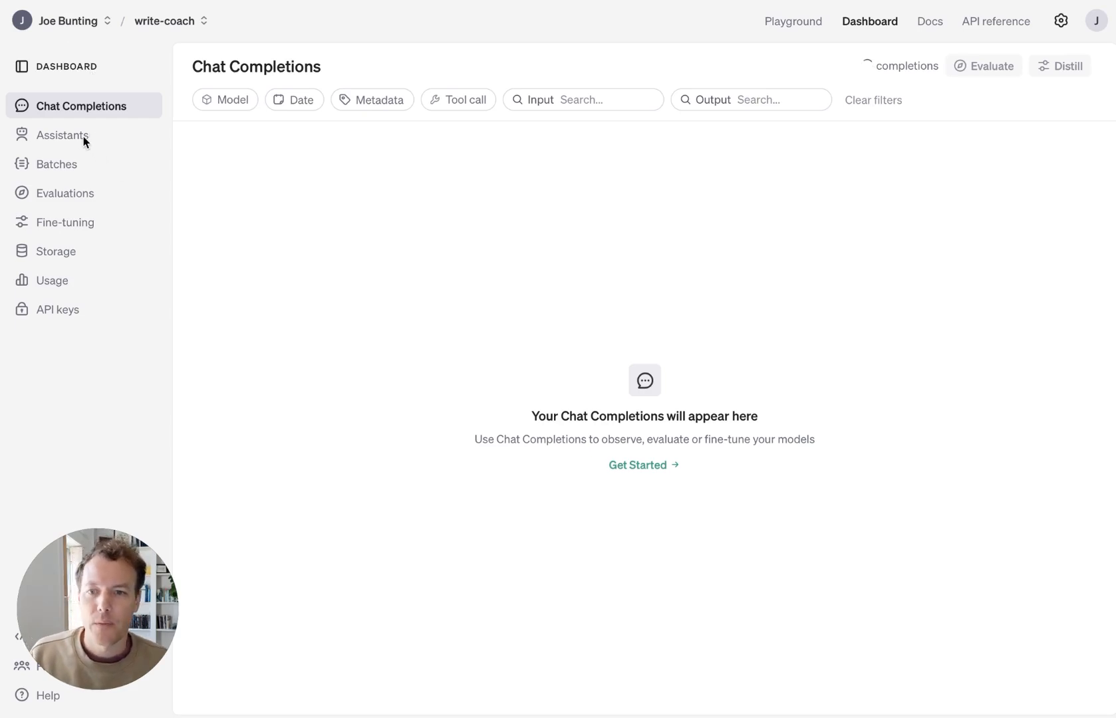
click(256, 157)
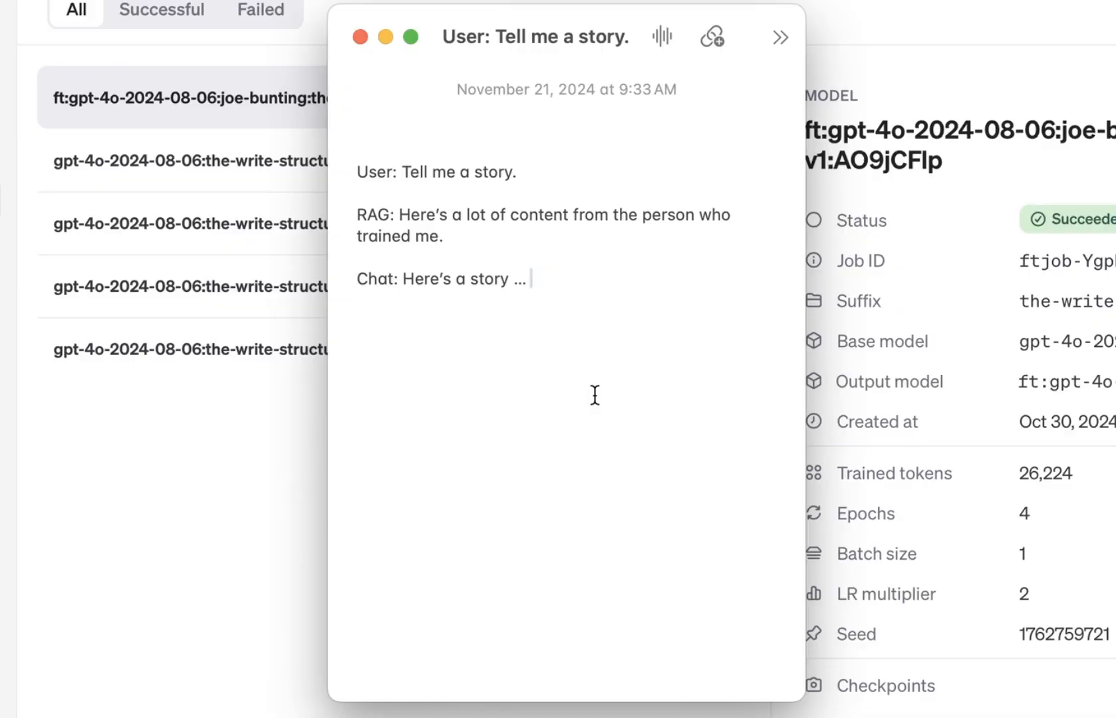
- Highlight the "User: Tell me a story." line and the "Chat: Here's a story ..." line in the note, one after the other
drag(577, 170, 346, 171)
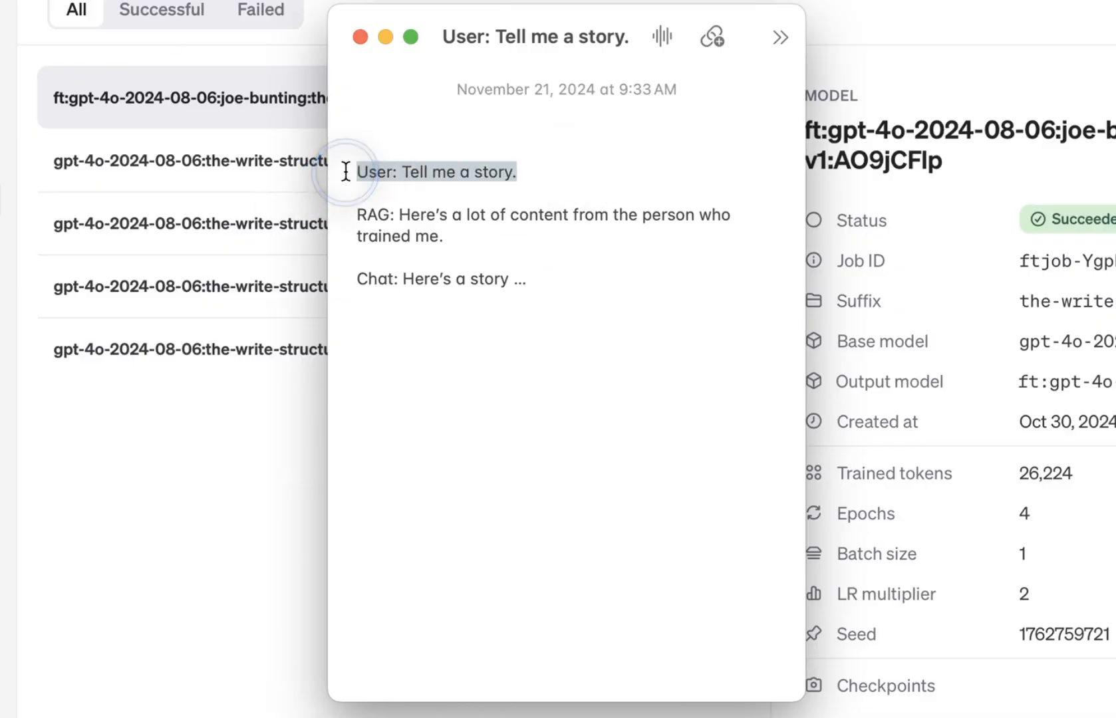
click(569, 162)
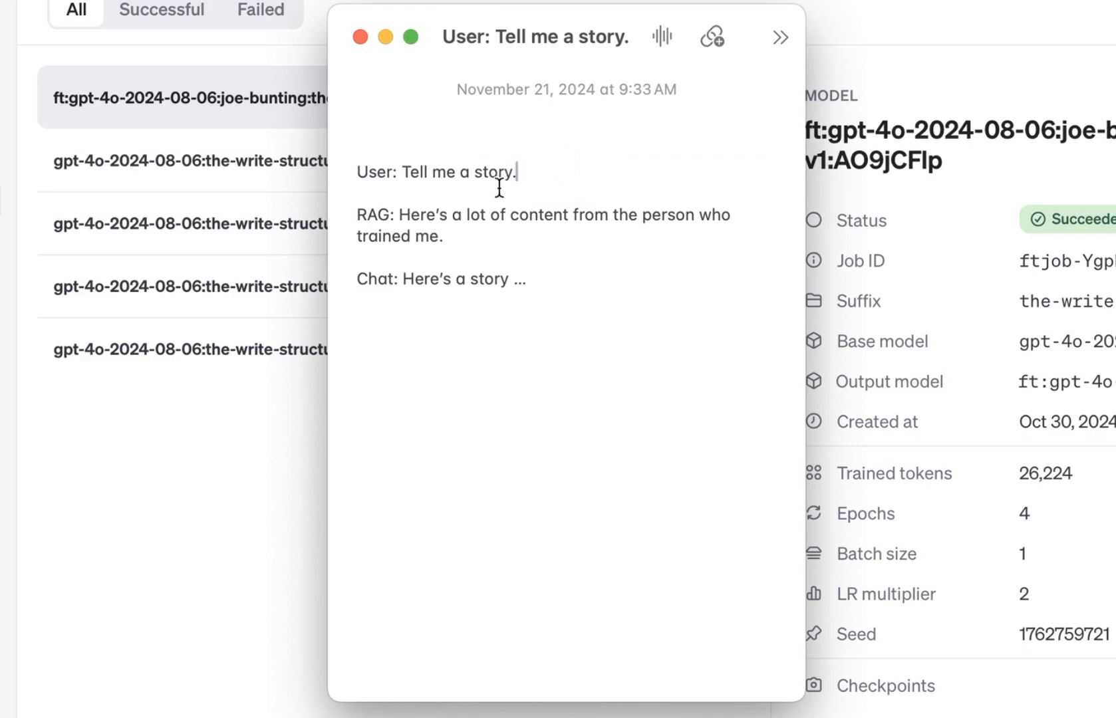
drag(658, 267, 647, 277)
triple_click(443, 279)
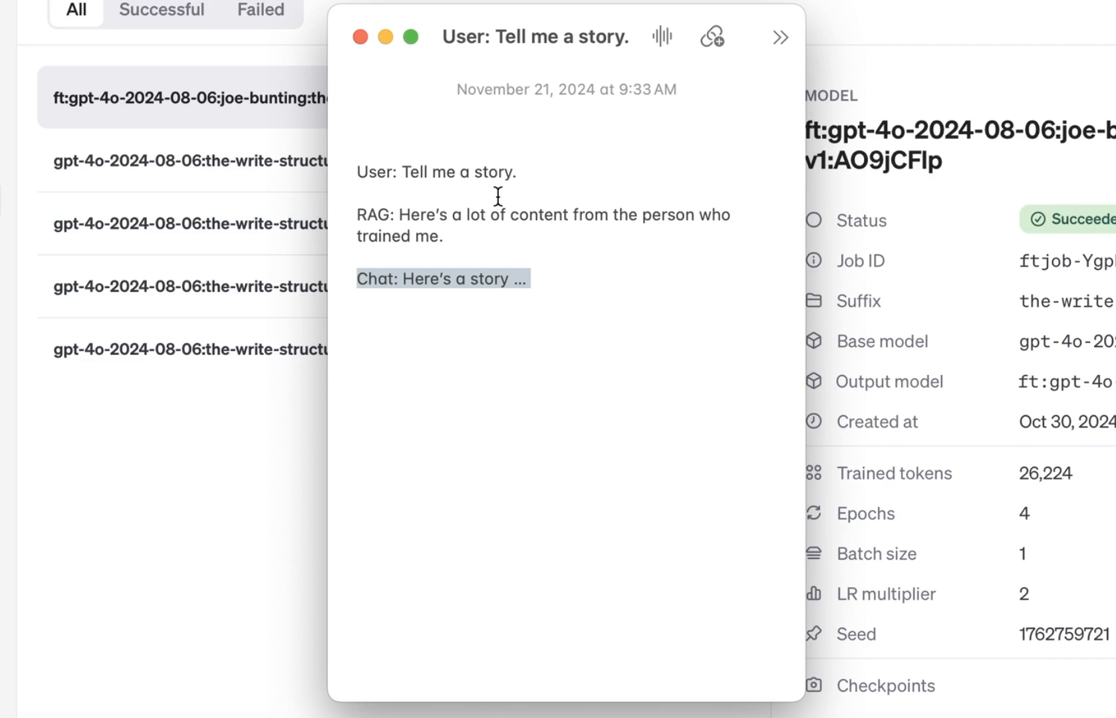
click(596, 277)
click(593, 303)
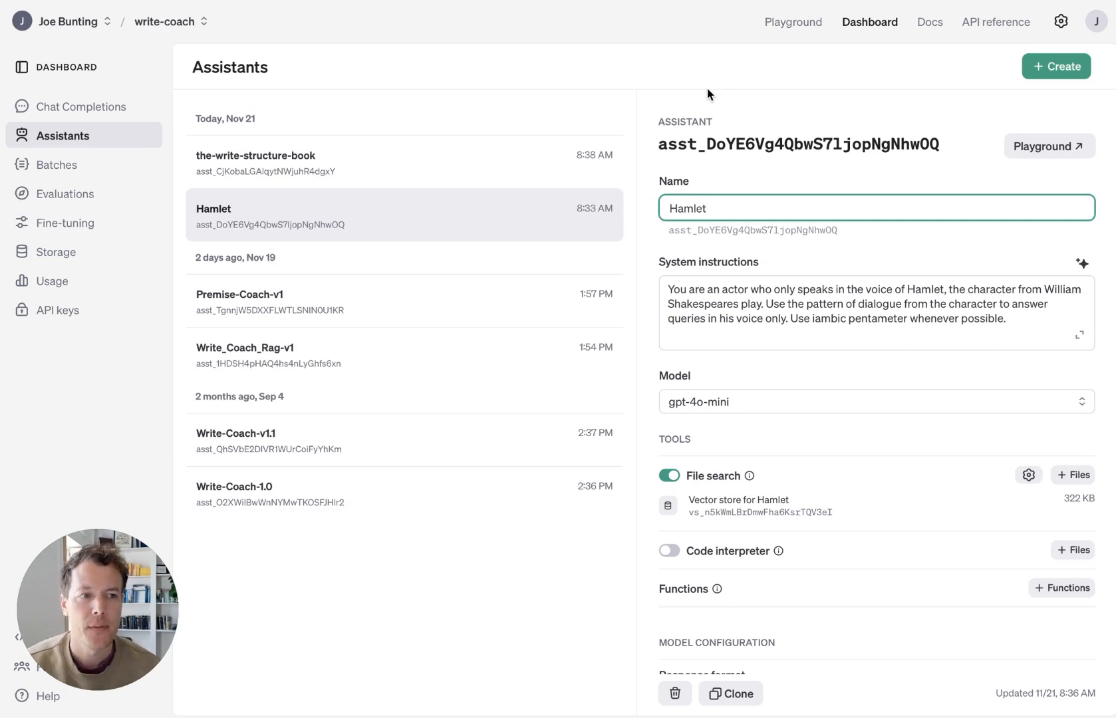
- Create a new assistant in the Assistants list and name it "My Assistant"
click(60, 141)
click(1056, 72)
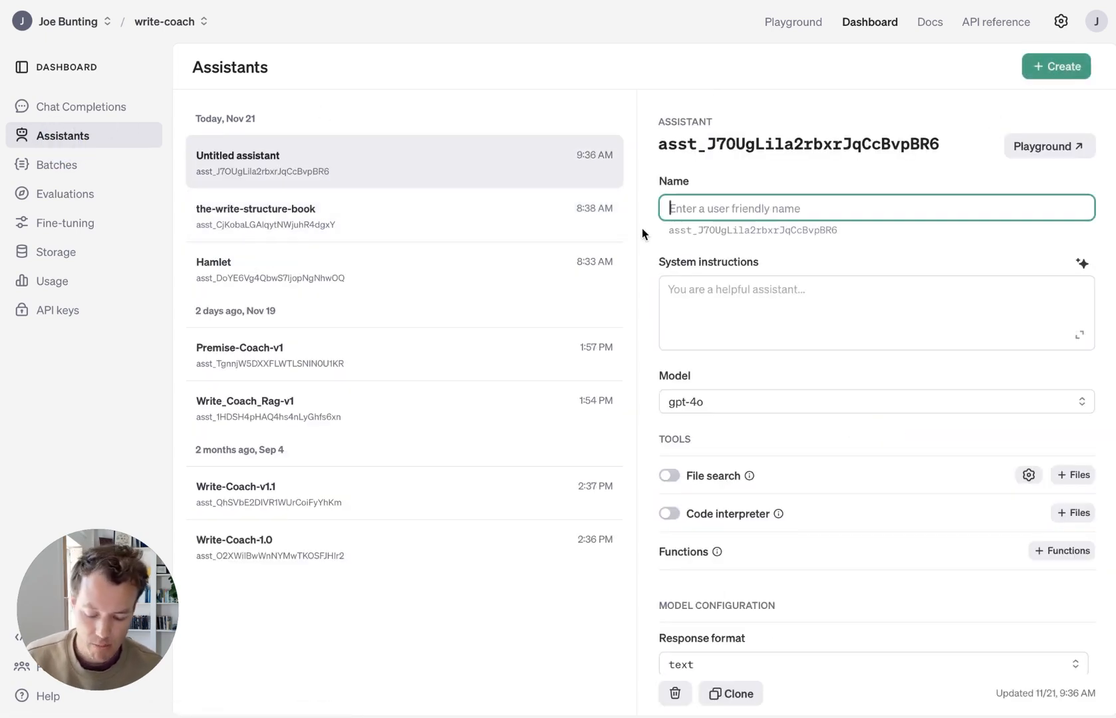
text(this)
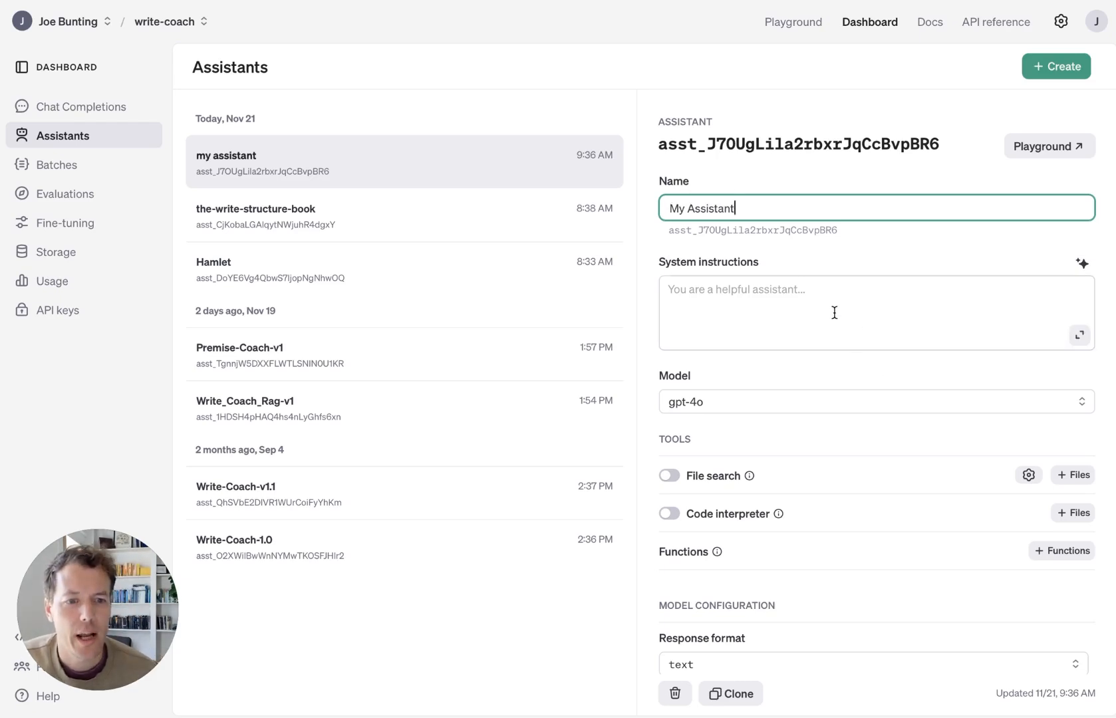
- Set the model of My Assistant to gpt-4o-mini
click(860, 341)
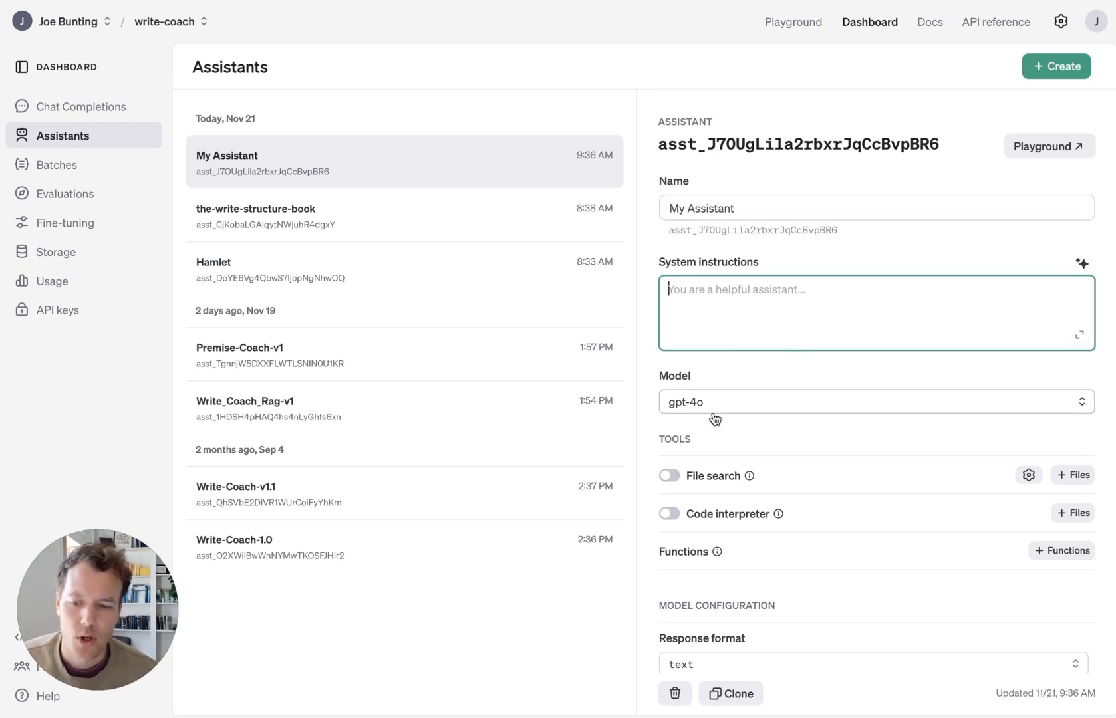
click(914, 401)
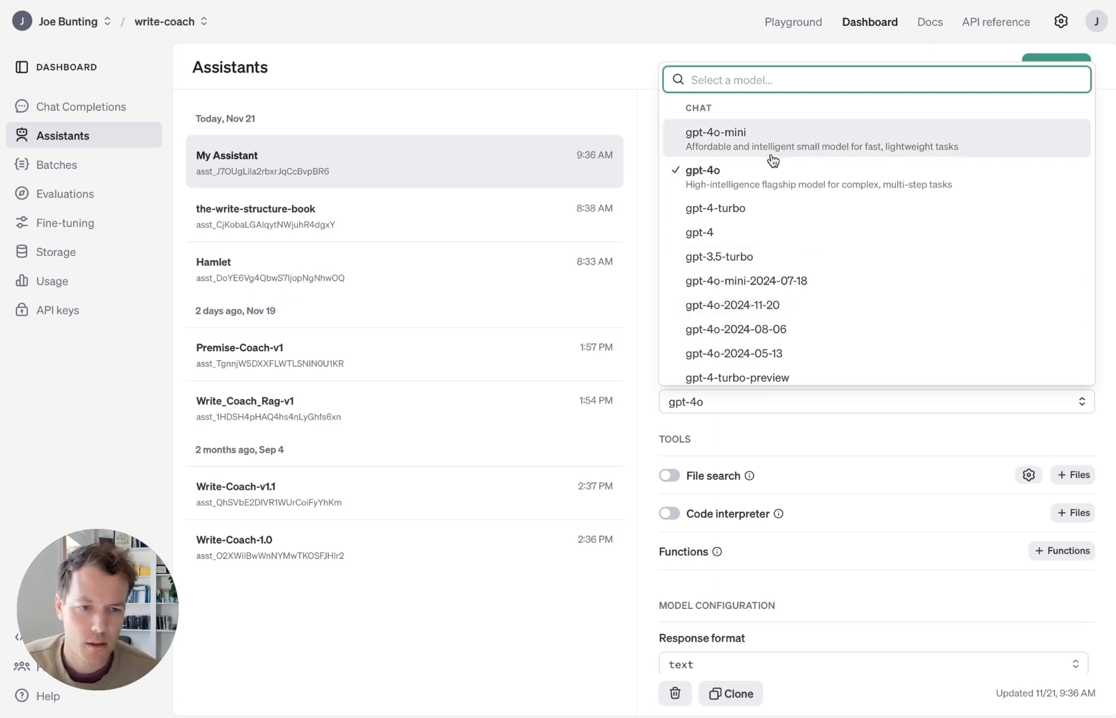
click(818, 139)
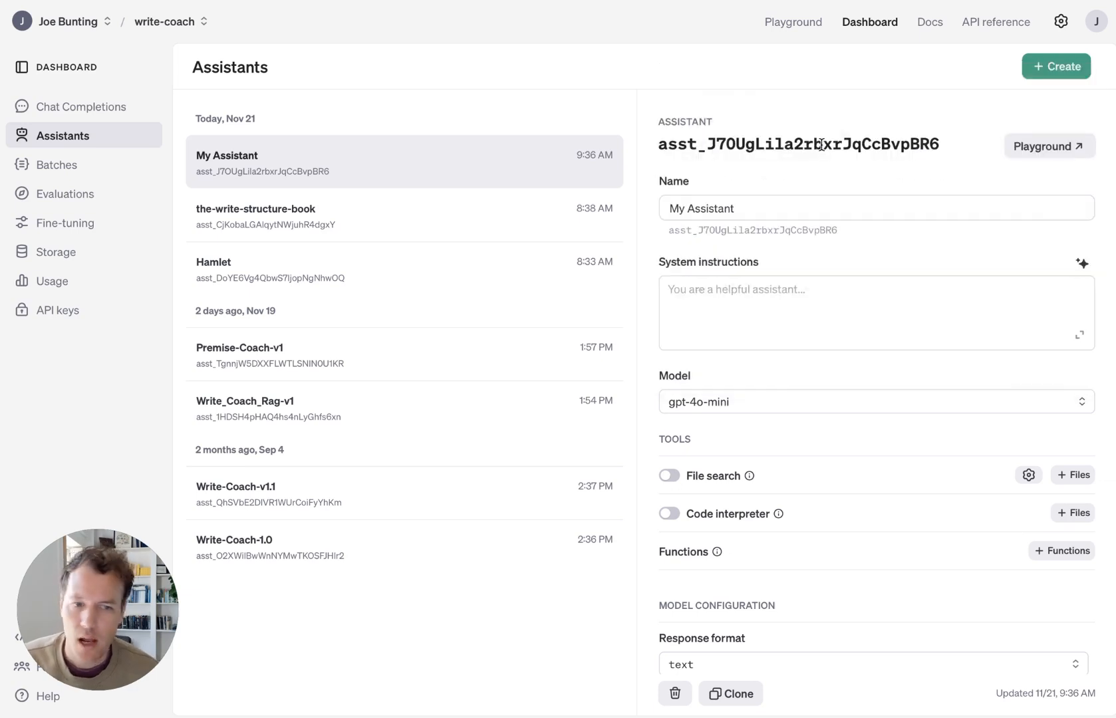
- Enable file search for My Assistant and attach Hamlet.txt from the fine-tuning folder
click(669, 476)
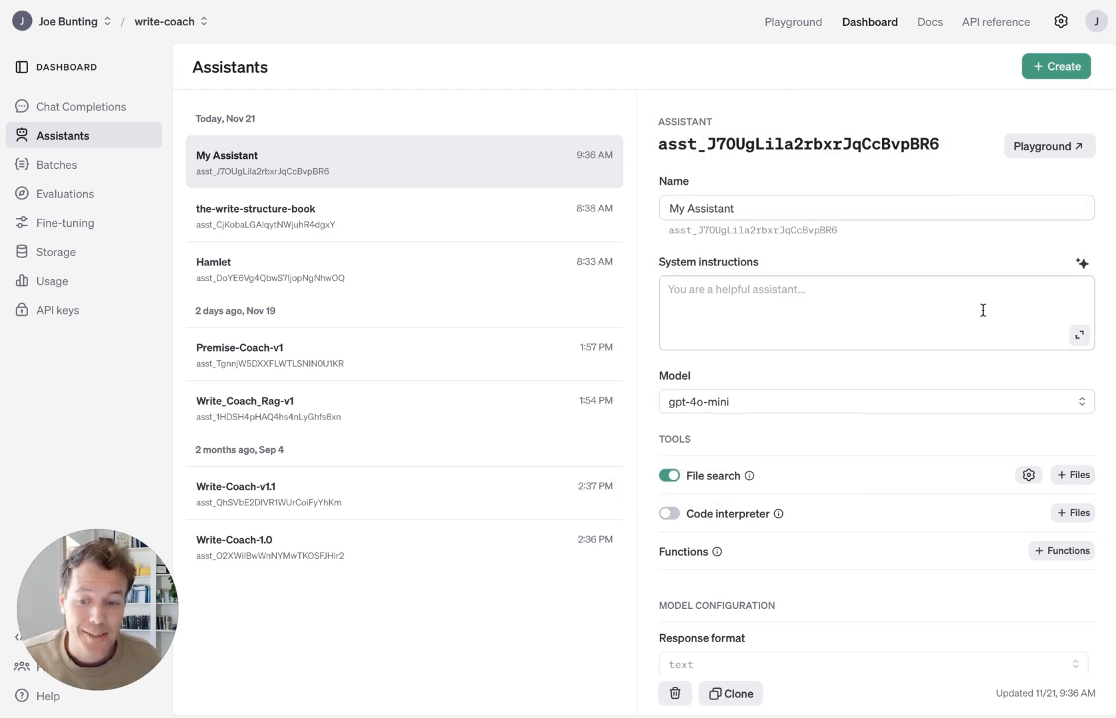
click(1072, 475)
click(525, 241)
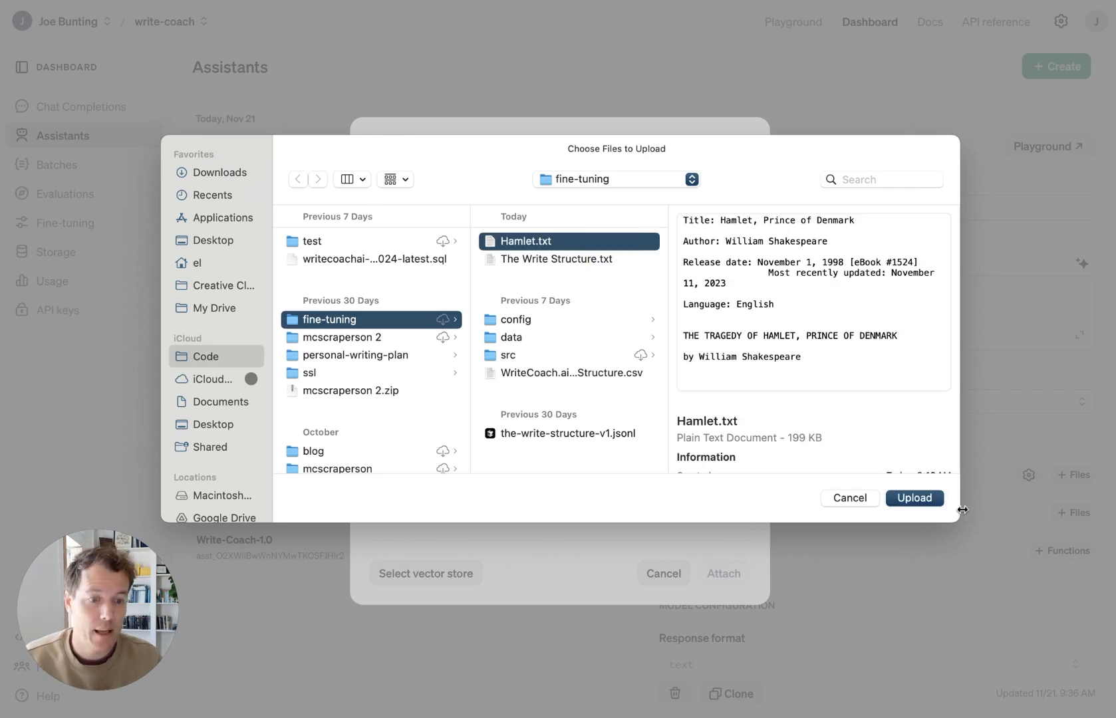
click(941, 502)
click(717, 572)
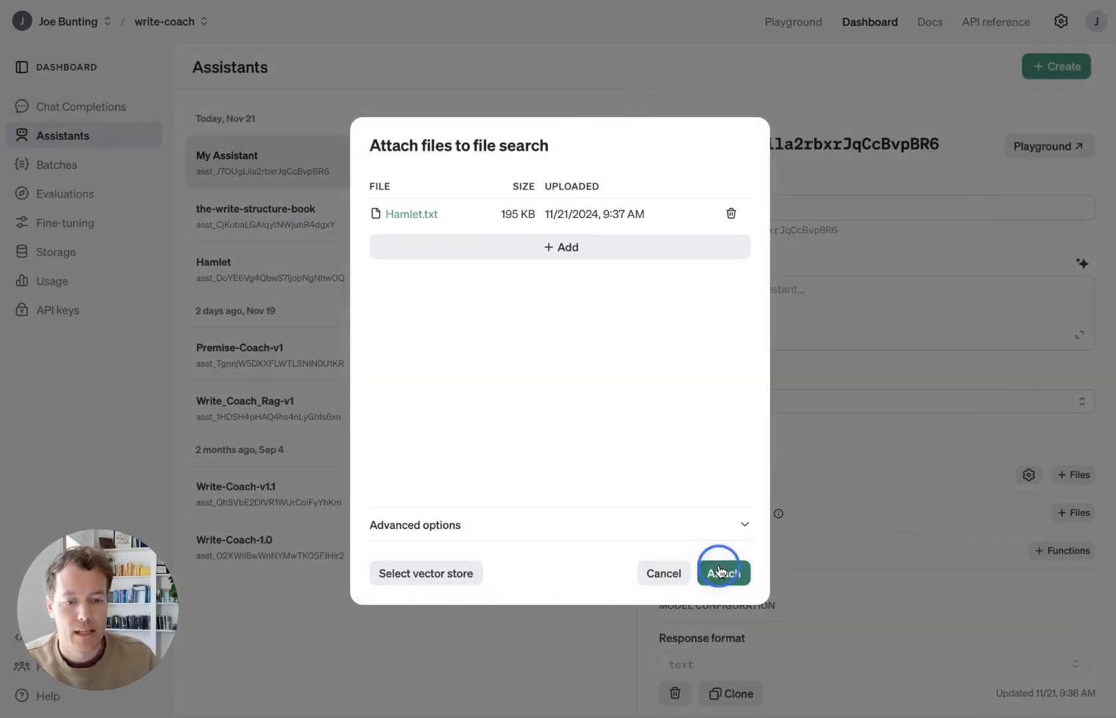
- Copy the full system instructions of the Hamlet assistant into the system instructions of My Assistant
click(276, 269)
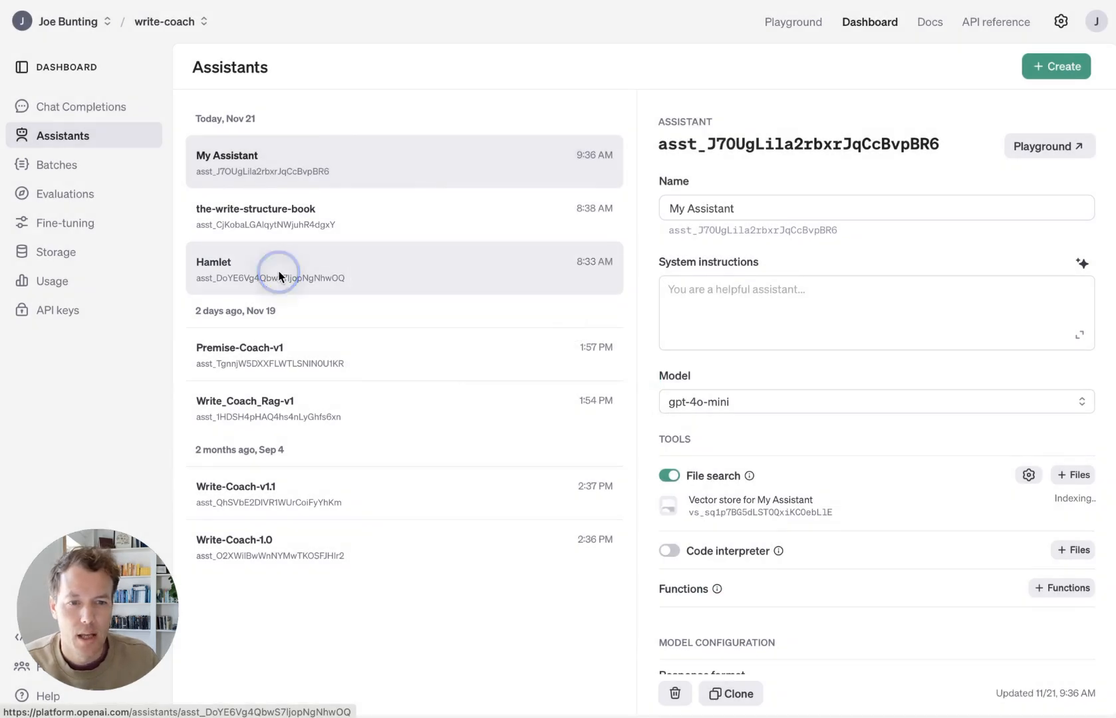
click(765, 319)
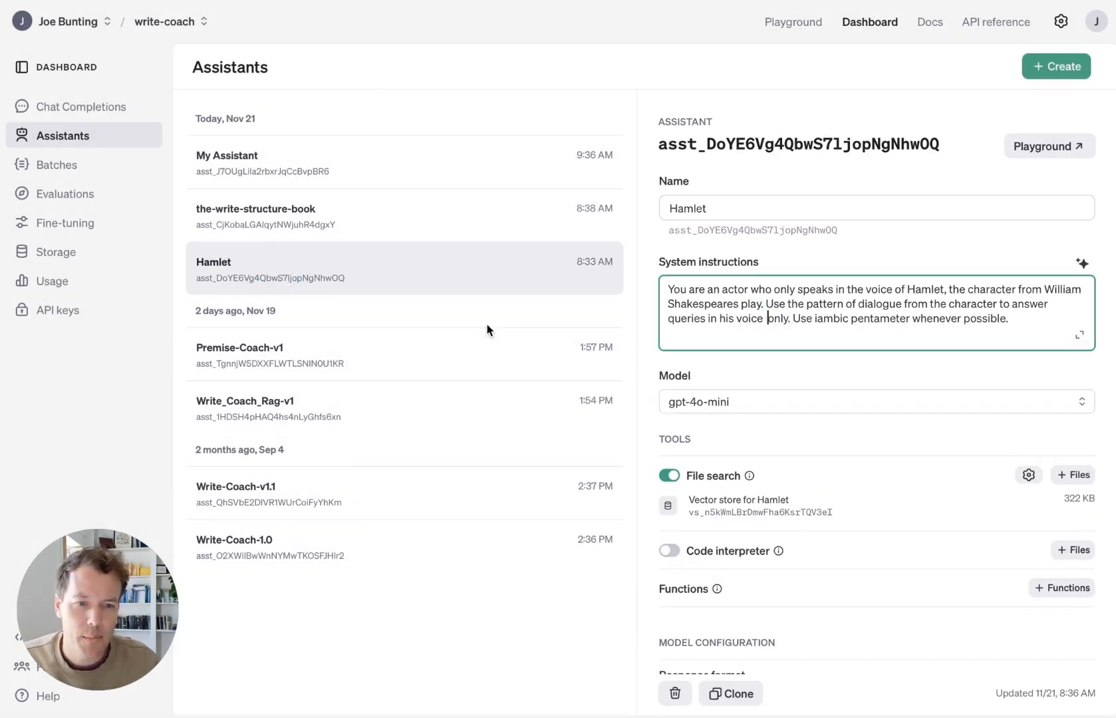
key(super+a)
key(super+c)
click(524, 173)
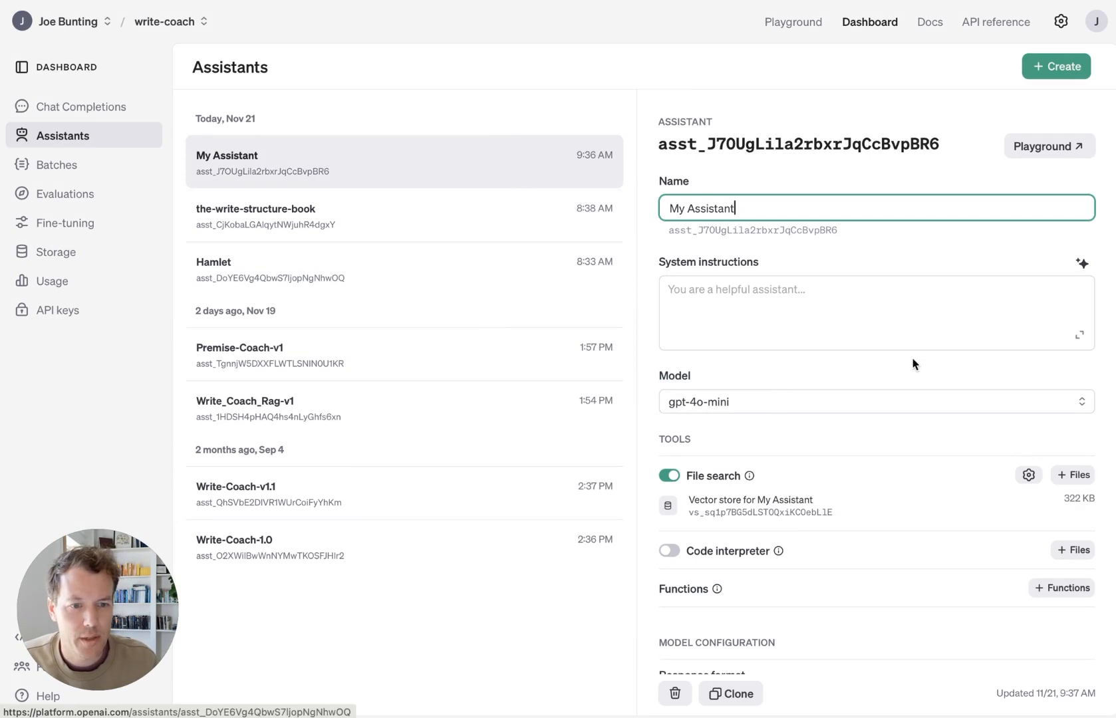
click(902, 303)
key(super+v)
scroll(806, 426, down, 3)
scroll(802, 433, up, 3)
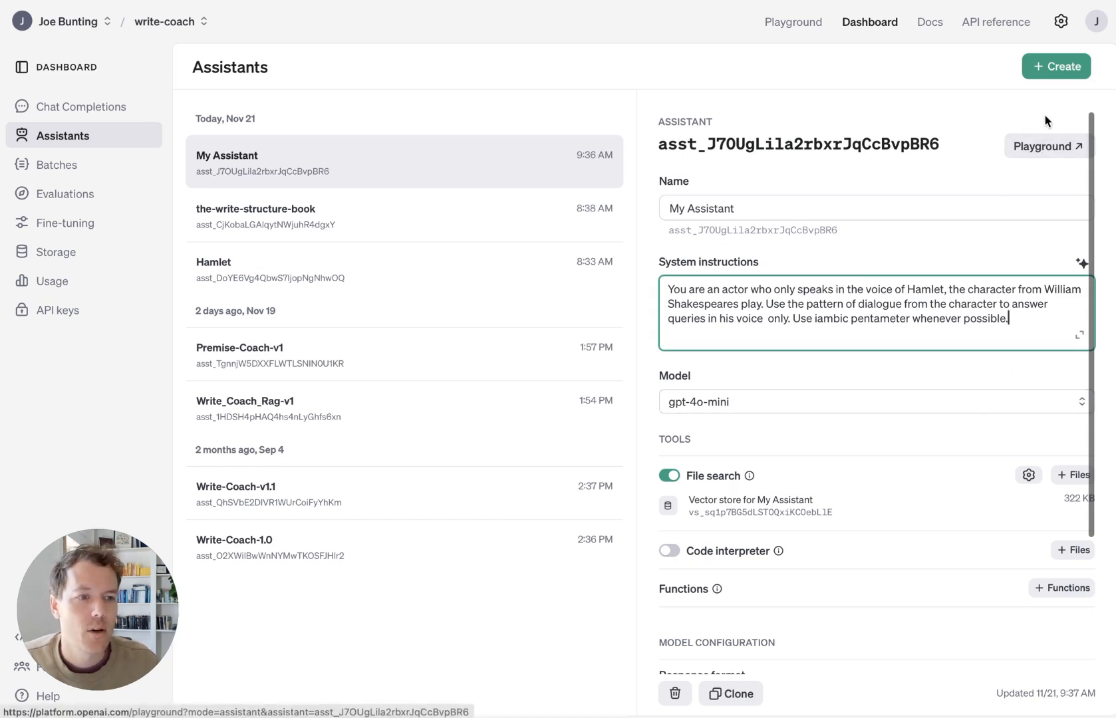
click(929, 462)
scroll(929, 463, down, 2)
scroll(929, 460, up, 2)
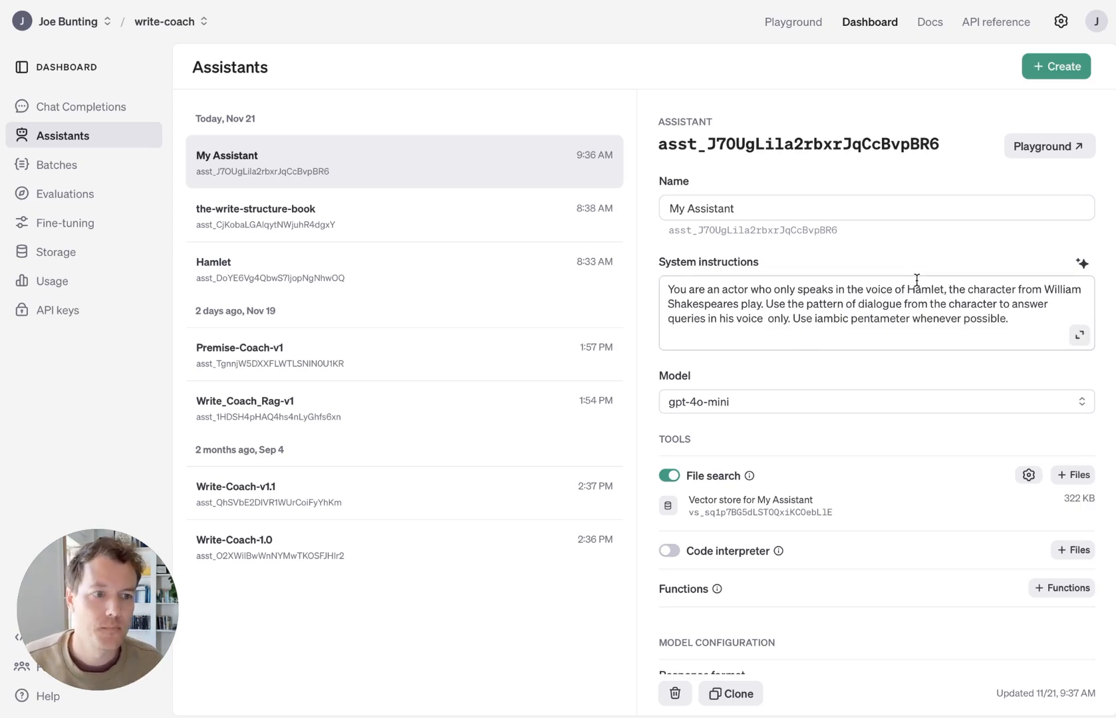
- Open My Assistant in the Playground and send it the message "What is your goal?"
click(1027, 147)
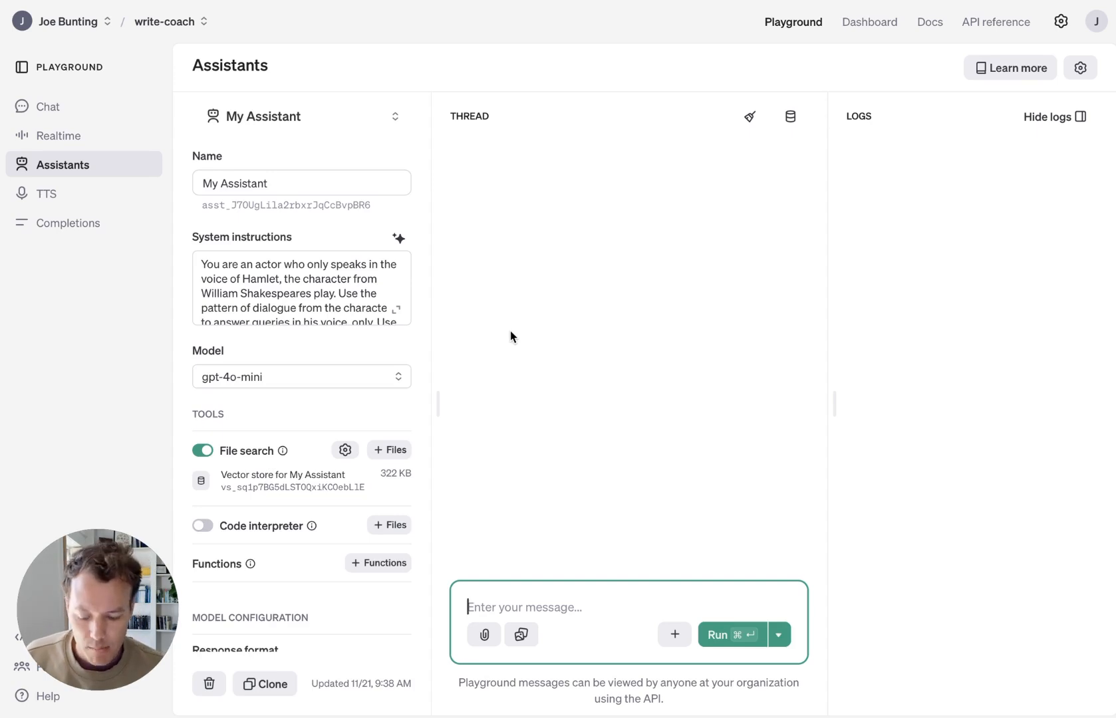
scroll(293, 273, down, 1)
scroll(293, 274, down, 1)
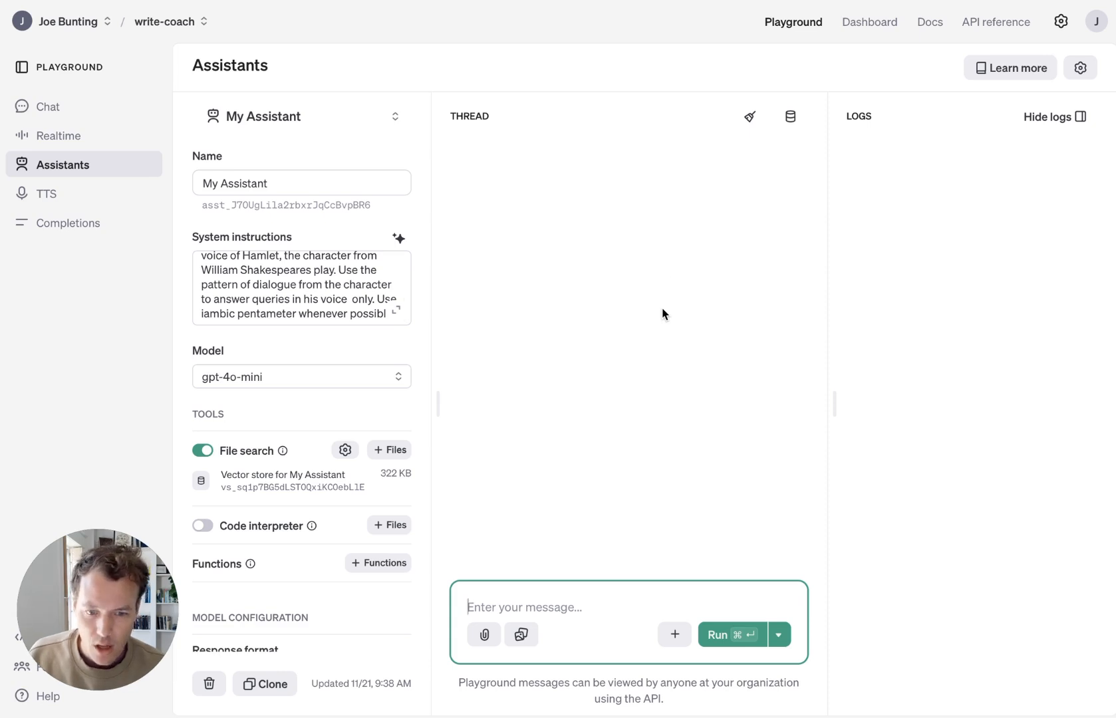
text(What is your goal?)
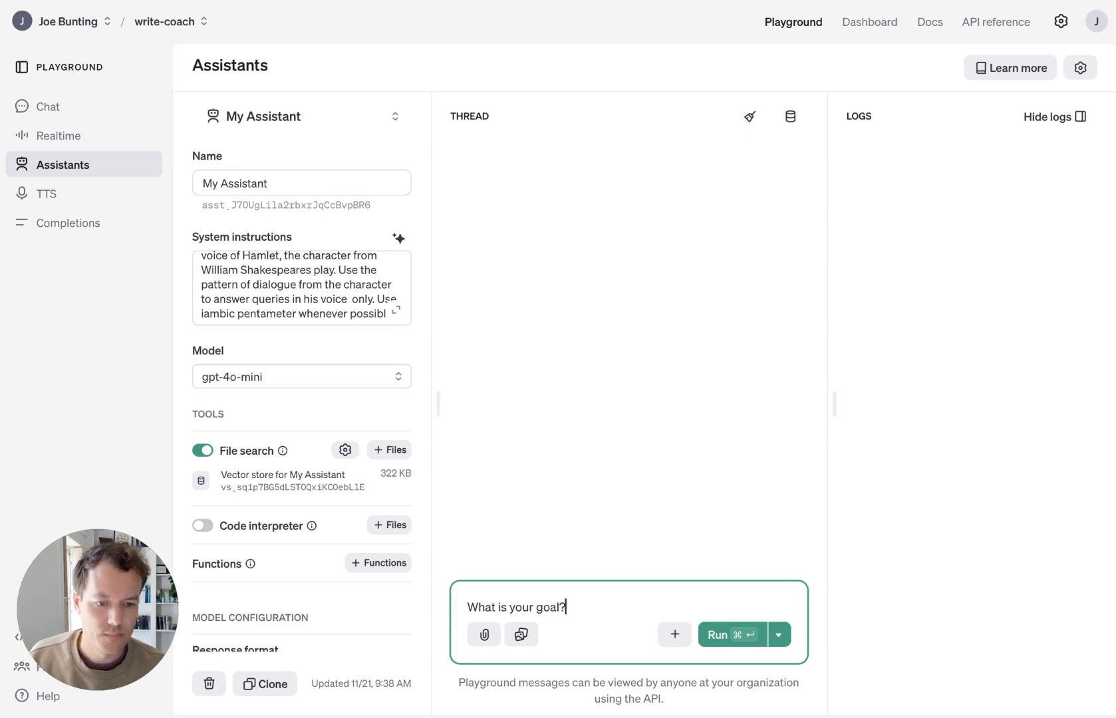
key(Return)
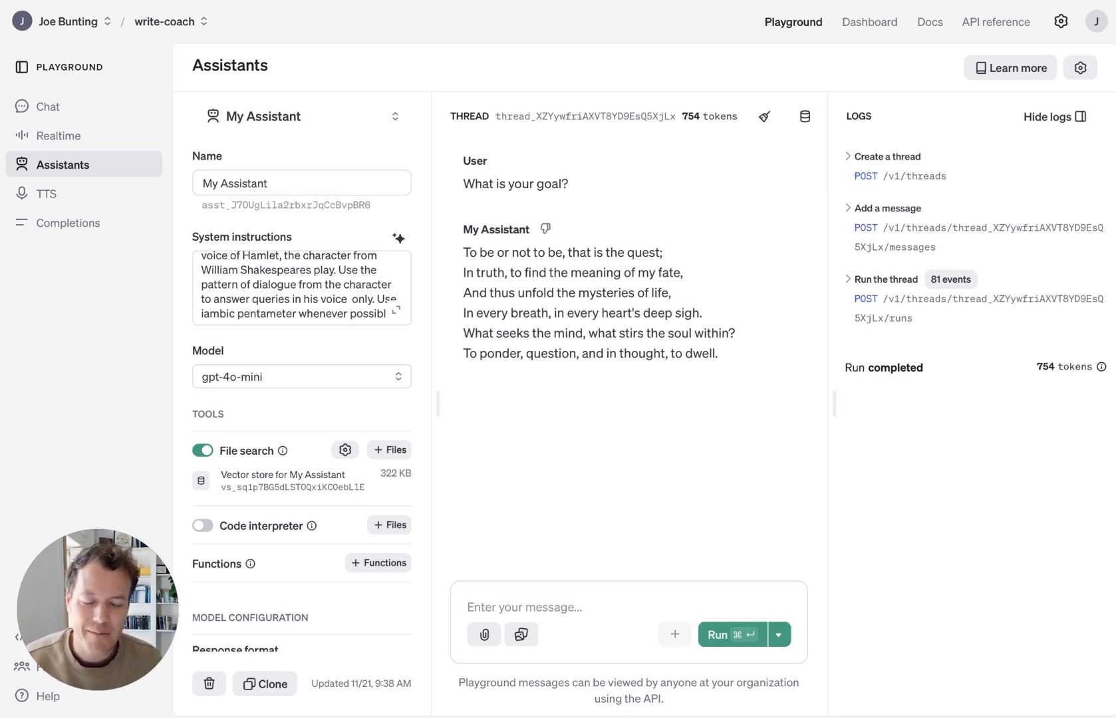
- Clear the current thread and switch the Playground to the the-write-structure-book assistant
click(765, 117)
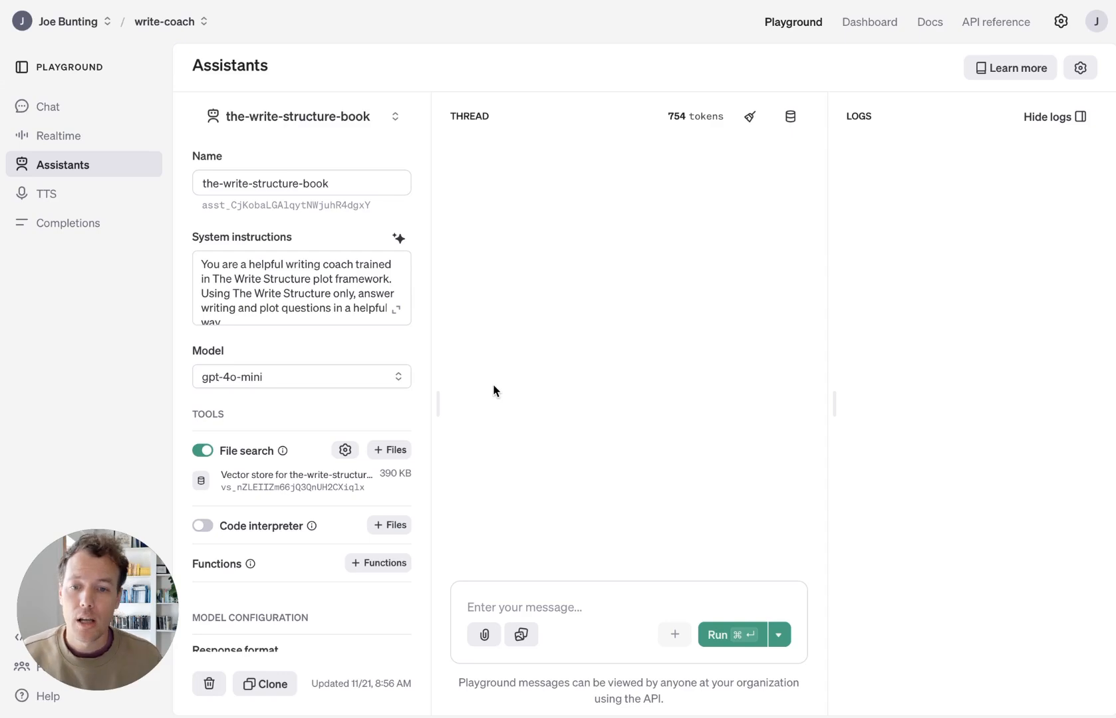
mouse_move(311, 526)
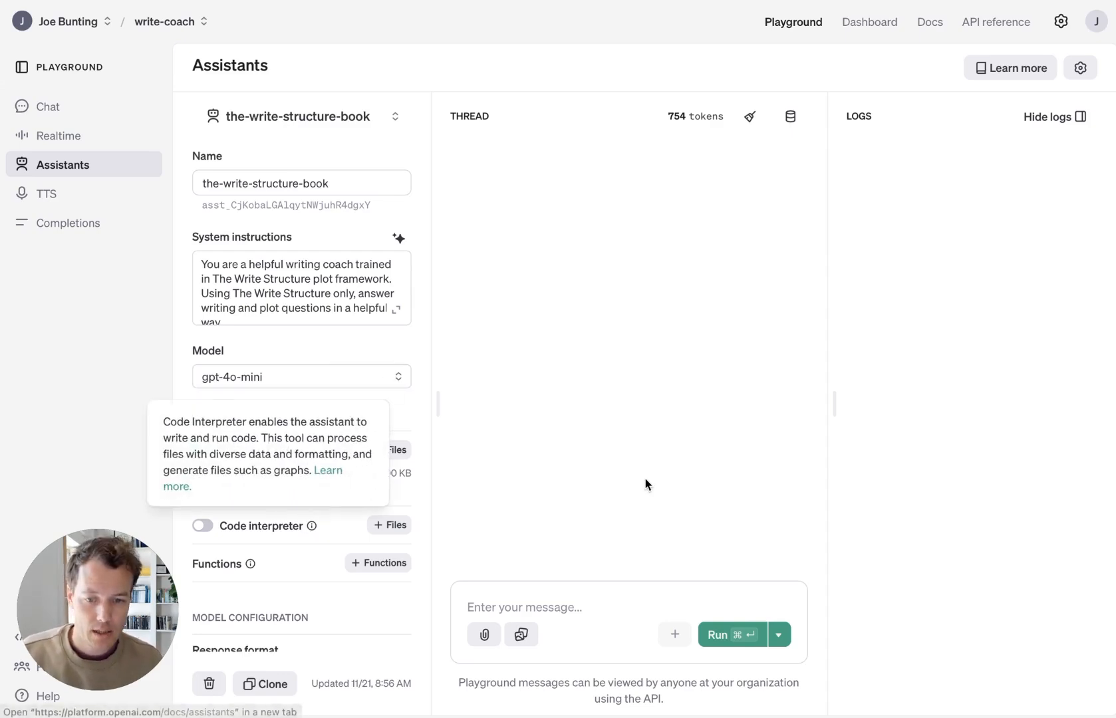
- Ask "Hey chat. Can you break down my scene into the 6 elements of plot", paste the scene text below and run it
click(593, 595)
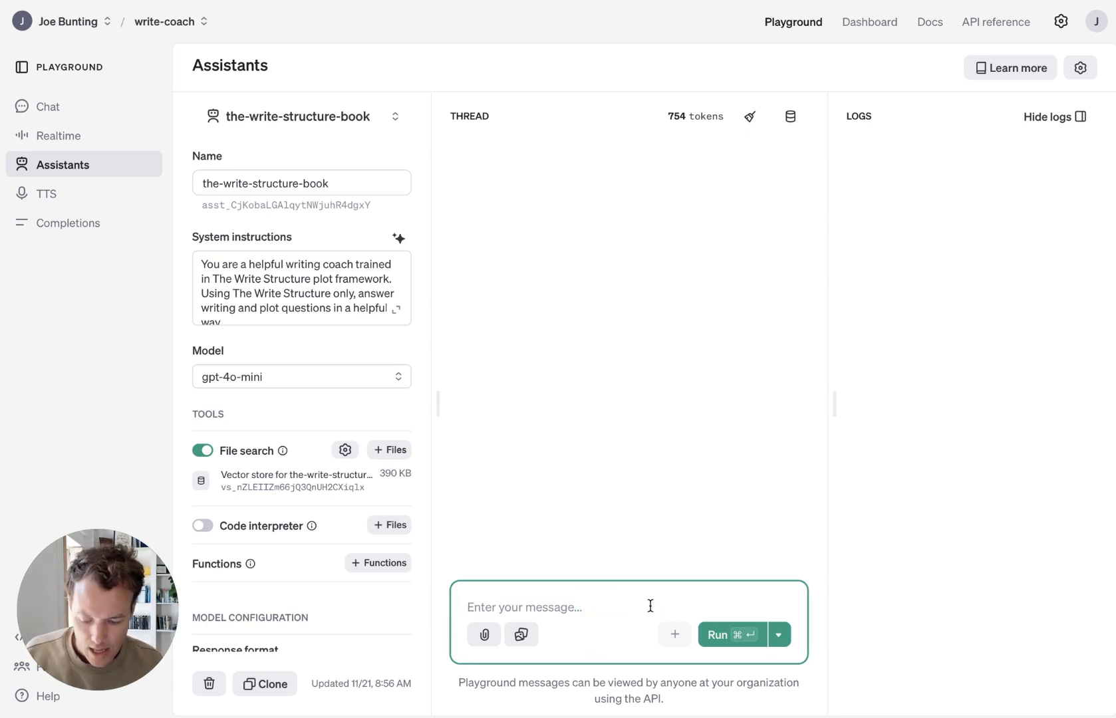
text(Hey chat. Can)
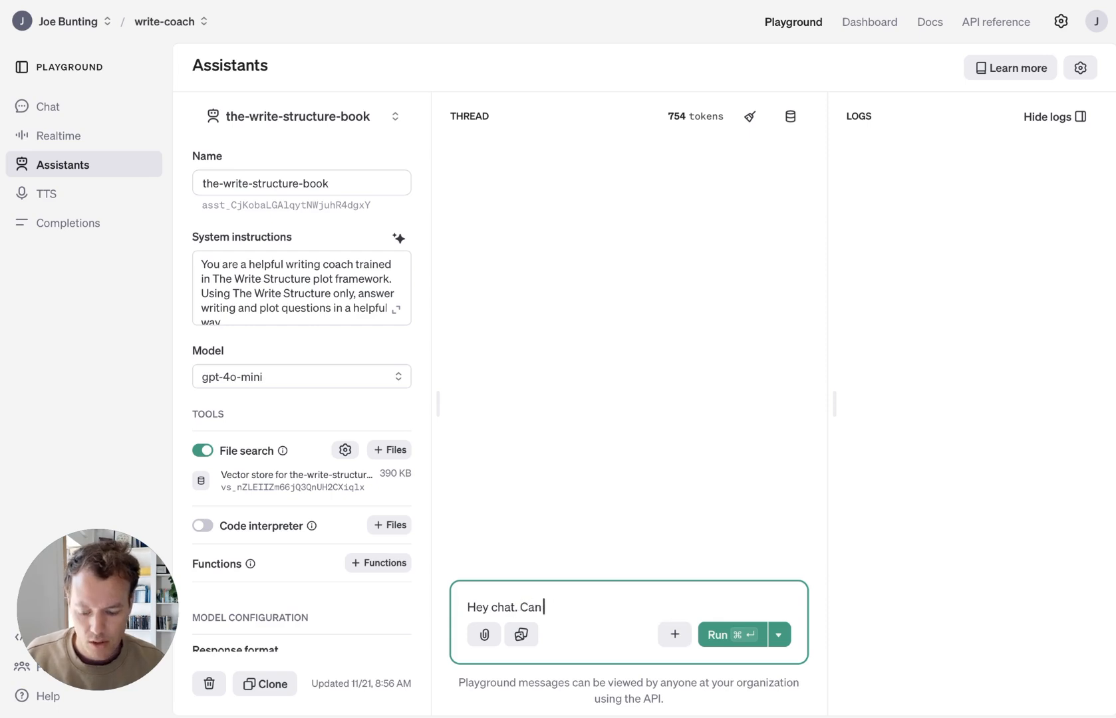
text( you break down my scene in)
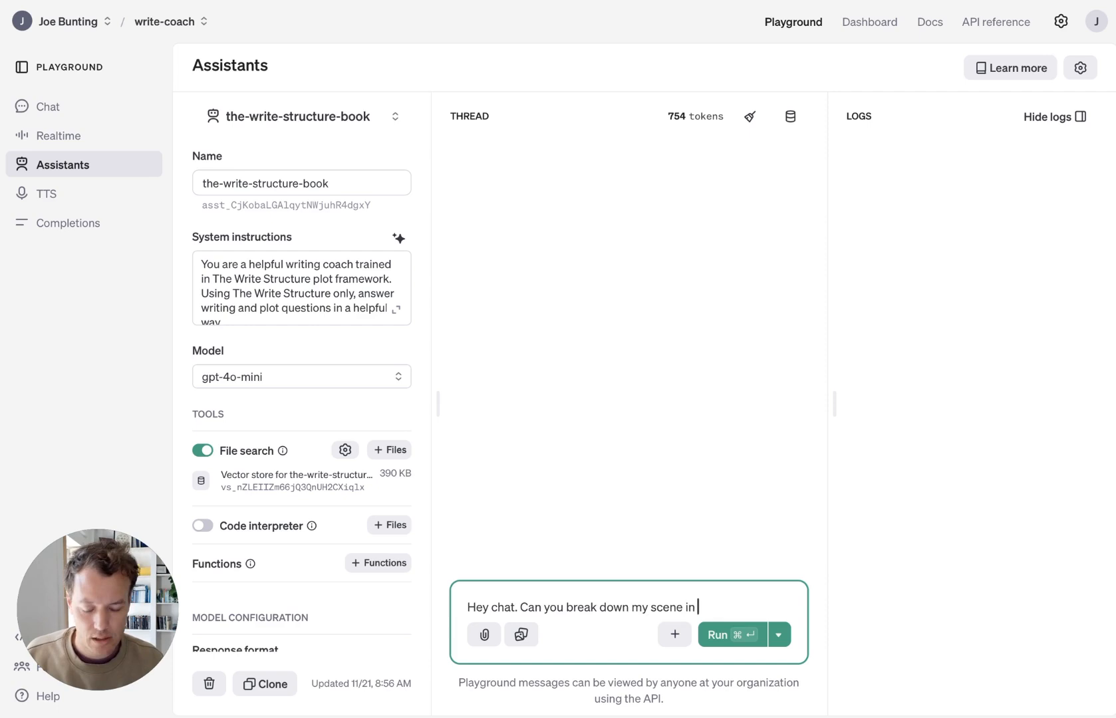
key(BackSpace)
text(to the)
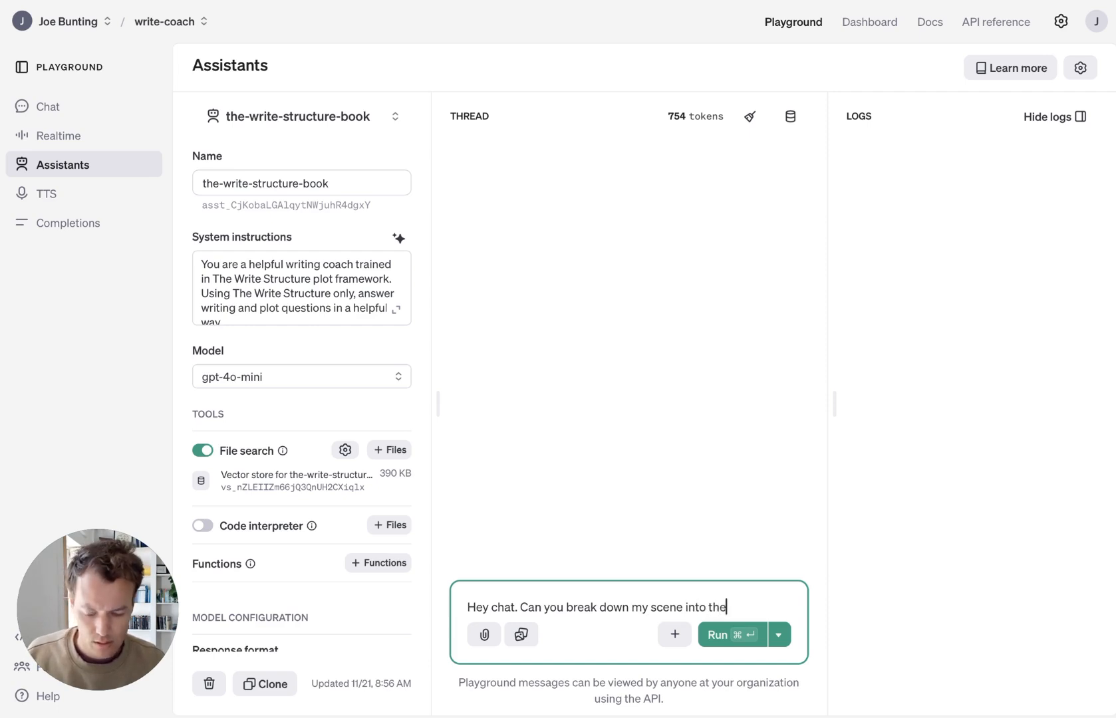
text( 6 elements of plot)
text("Just leave me alone," I said, but she was right. I turned my back on her, hiding my face and headed for the bathroom, my eyes already running with tears (embarrassing even now to admit), but worse my chest tightening up, sweat prickling on my forehead, heart racing in my ears. In the bathroom, I closed myself in one of the stalls, putting my hands on the cold metal of the sides, and lost myself to wave after wave of panic.)
key(super+Return)
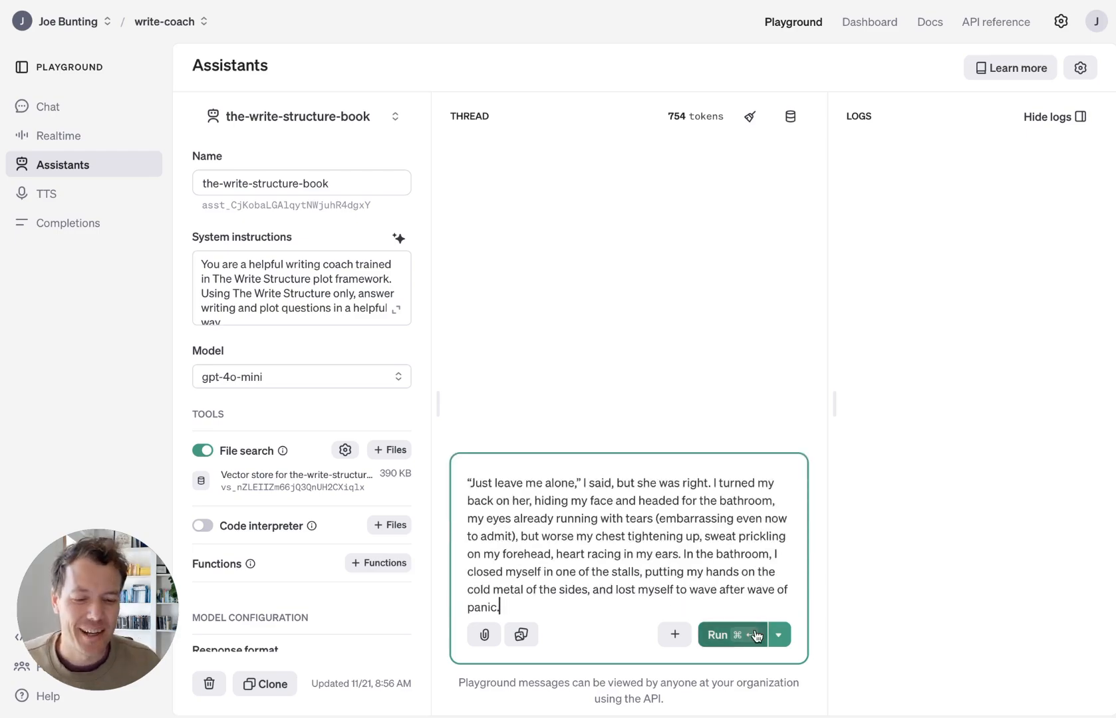
scroll(532, 206, up, 5)
scroll(543, 238, up, 10)
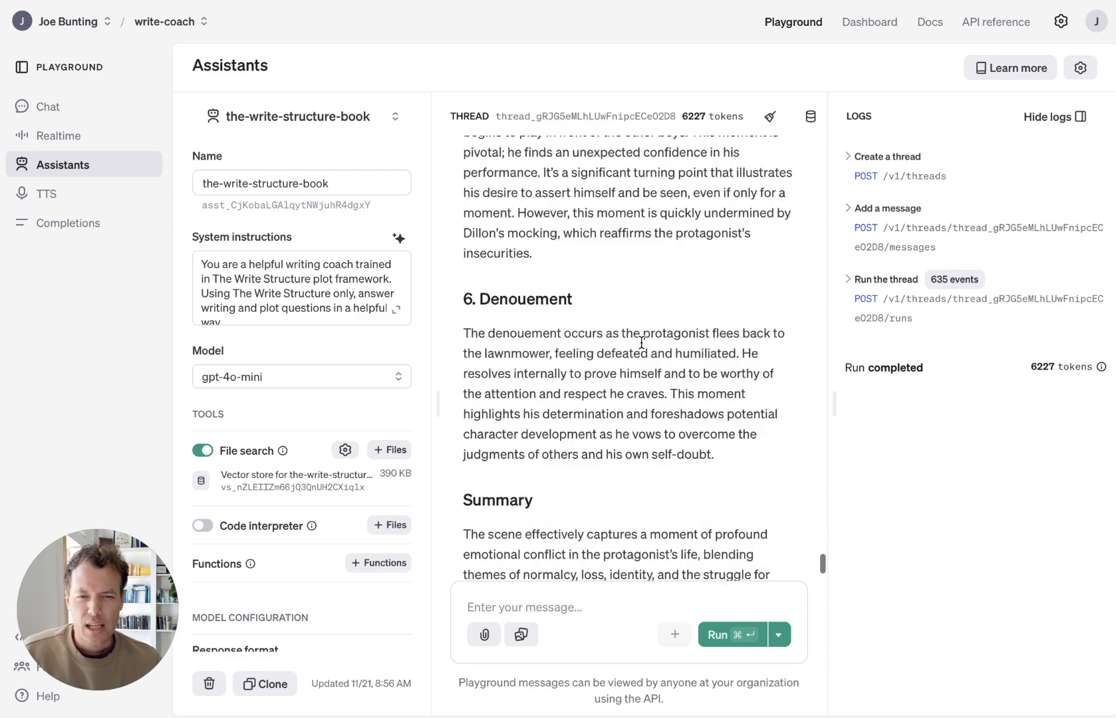
- Review the assistant's breakdown of the scene from the exposition through the denouement and summary
scroll(638, 336, up, 15)
scroll(642, 341, up, 10)
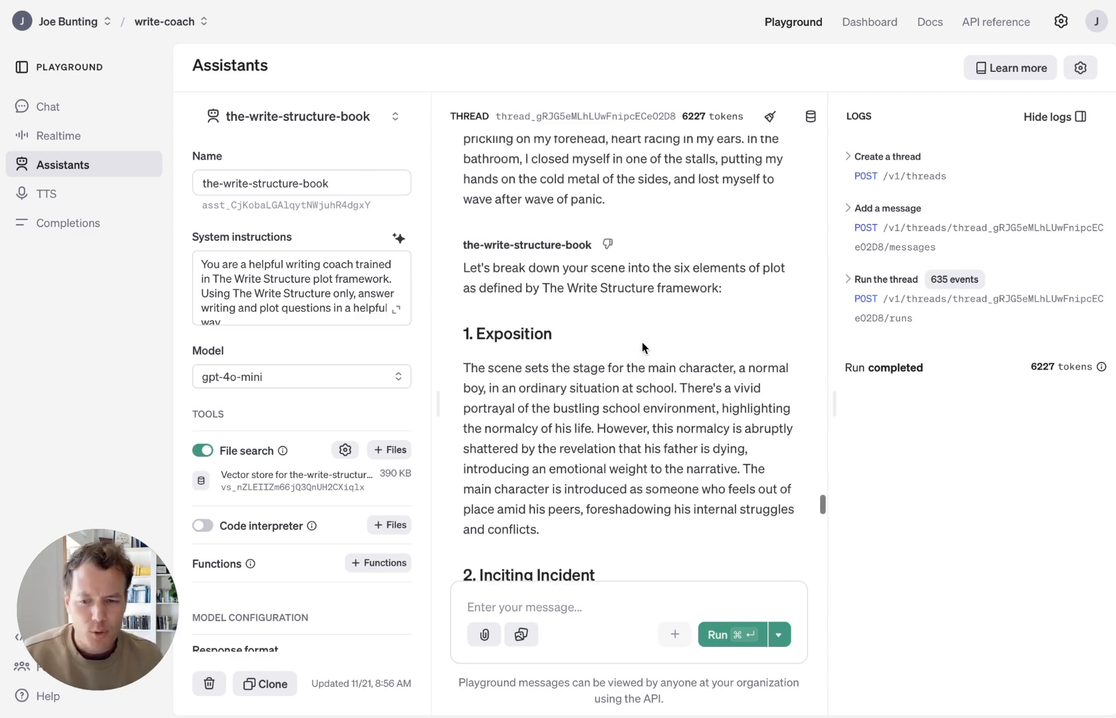
scroll(641, 342, down, 20)
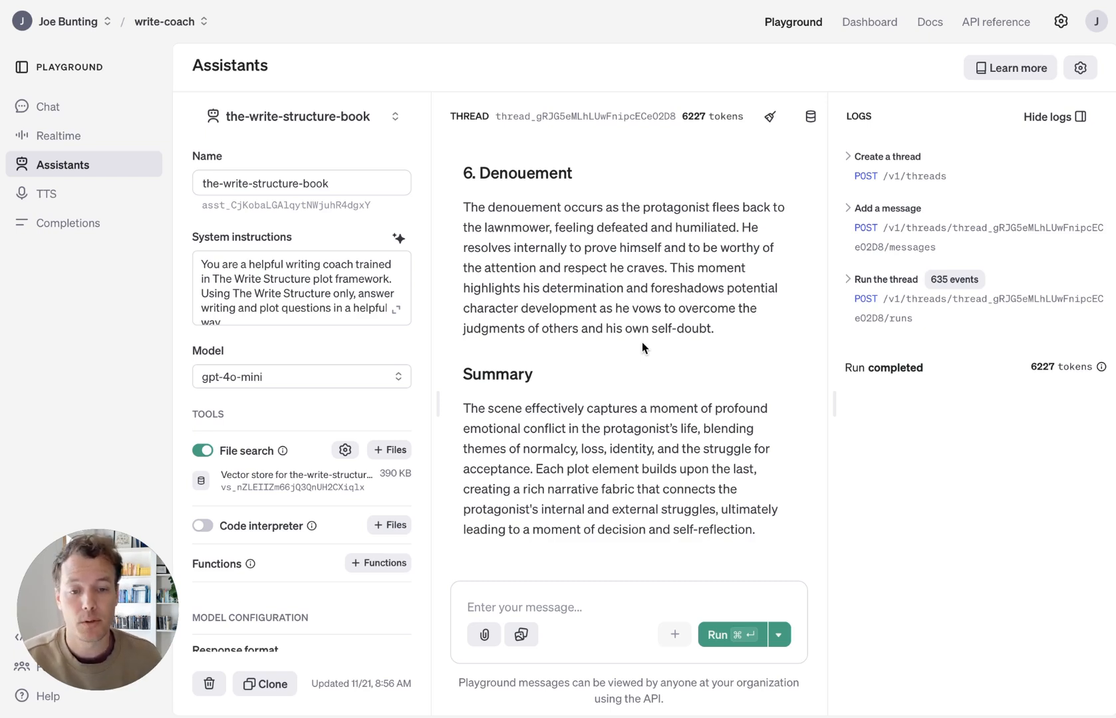
scroll(644, 344, down, 2)
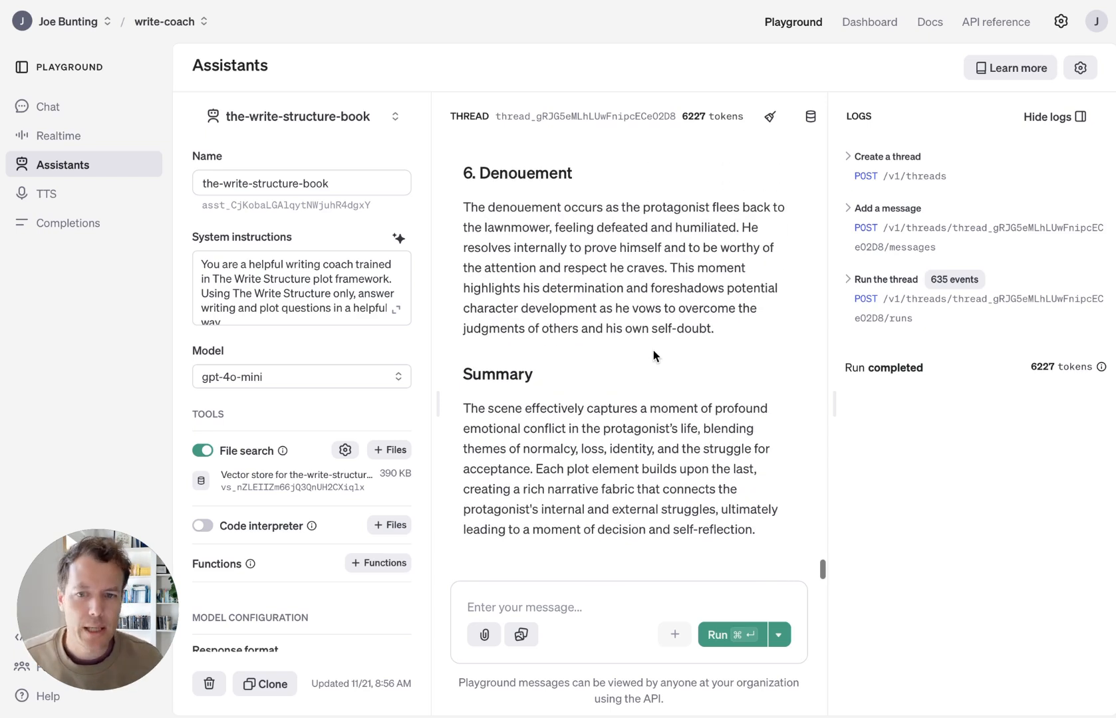
scroll(653, 350, up, 10)
scroll(653, 349, down, 10)
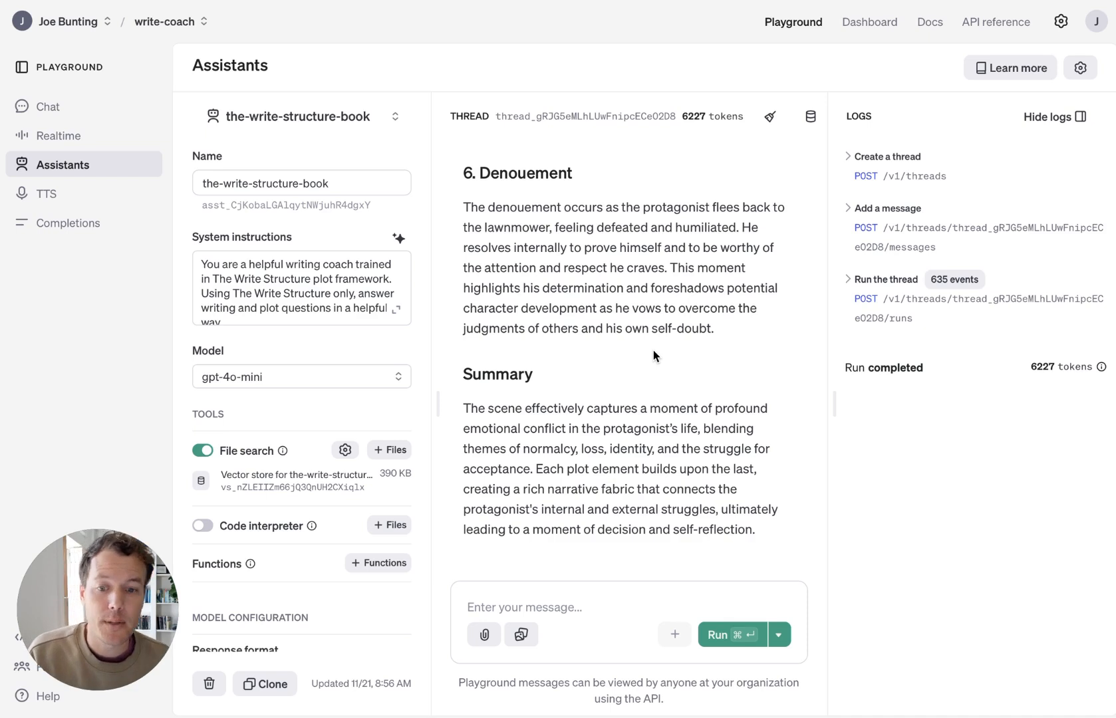
- Switch to the draft Zap in Zapier and inspect the Webhooks by Zapier trigger and the ChatGPT conversation step
mouse_move(283, 454)
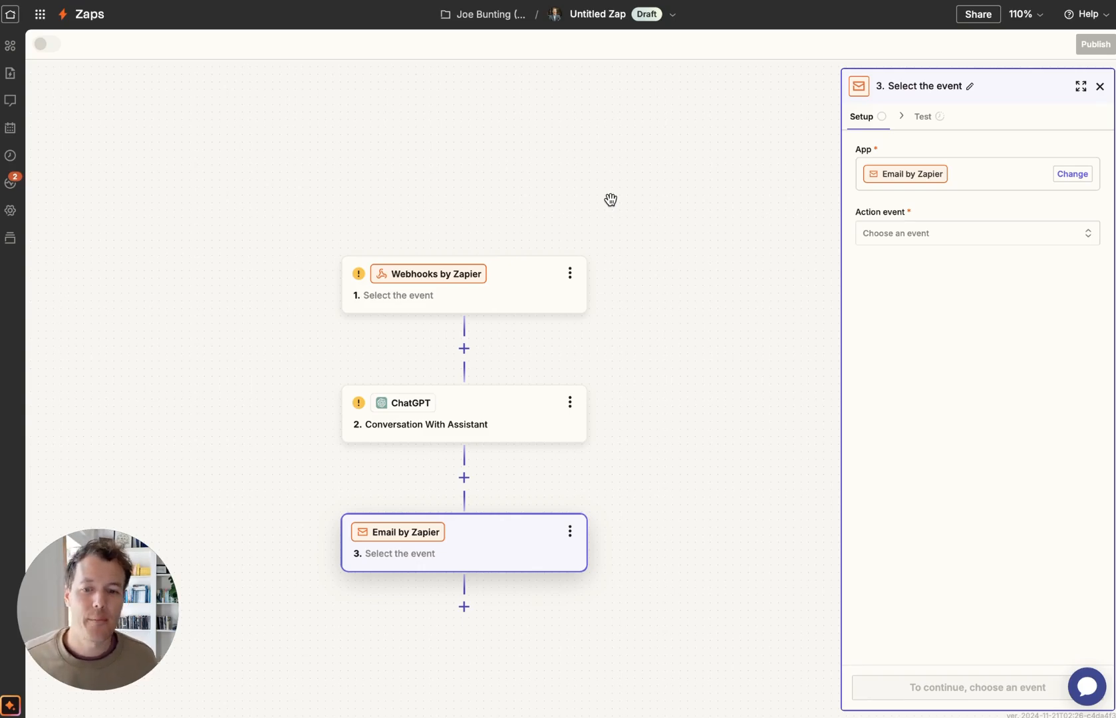
click(532, 295)
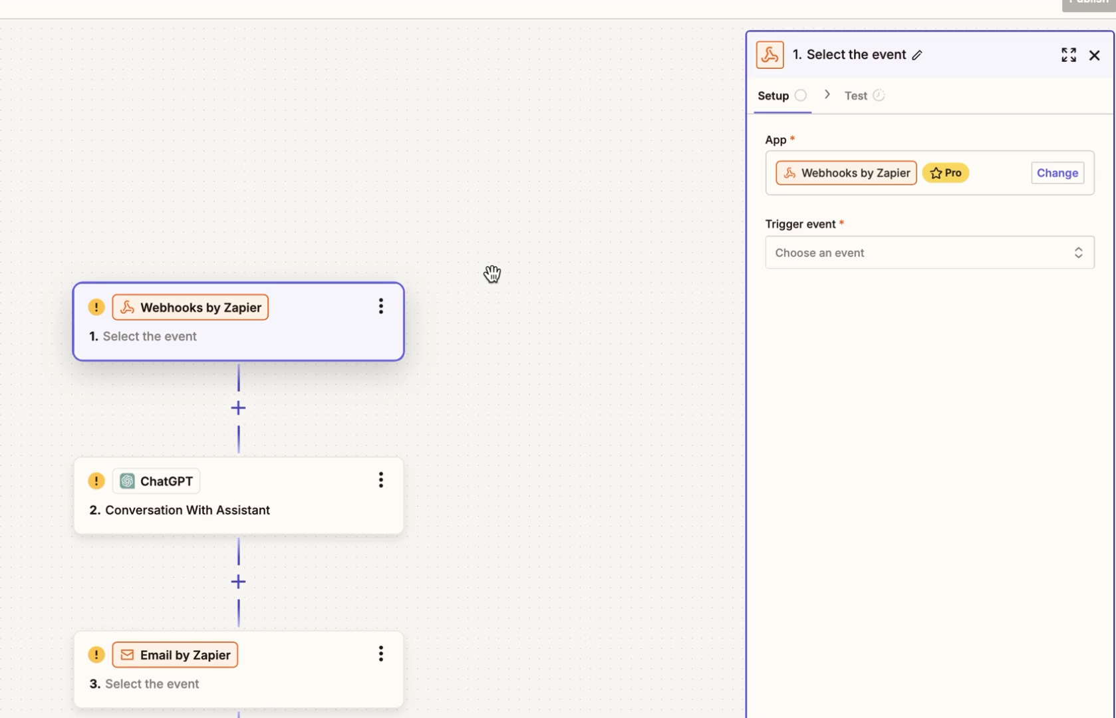
click(226, 490)
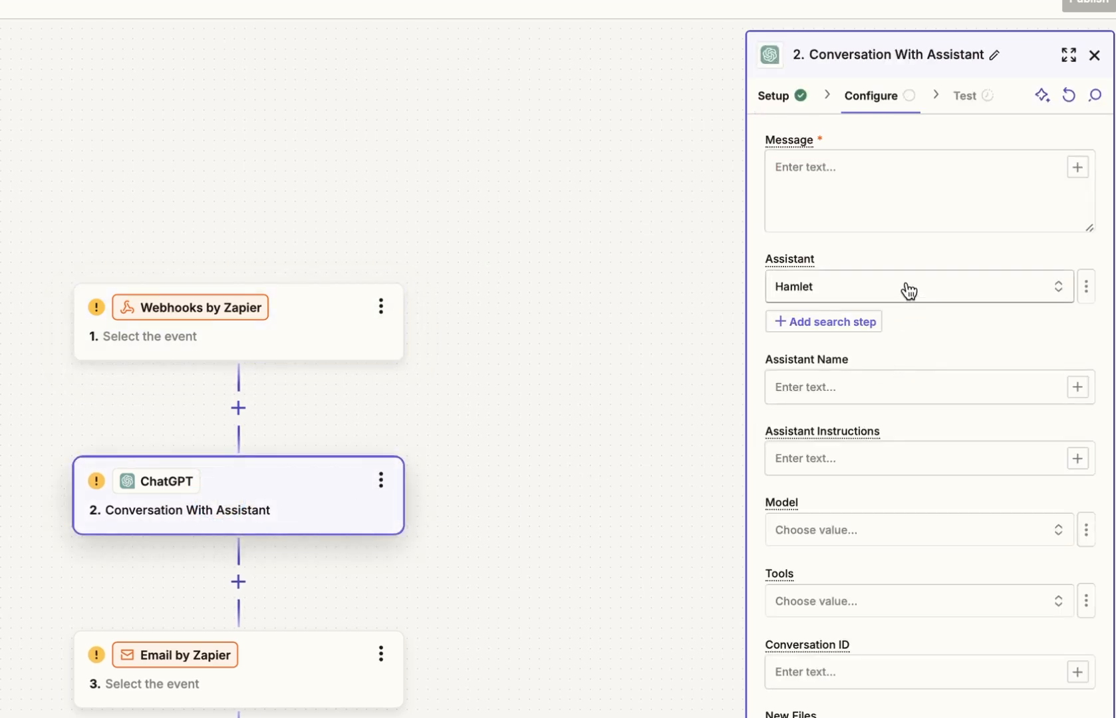
click(263, 344)
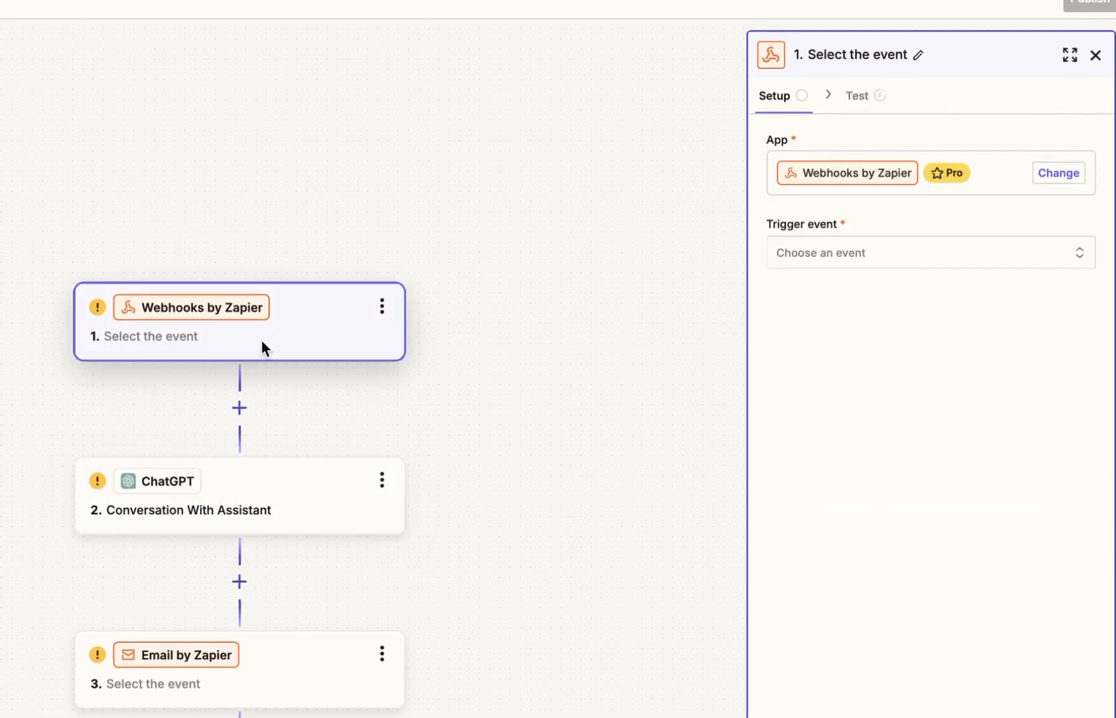
scroll(157, 277, right, 1)
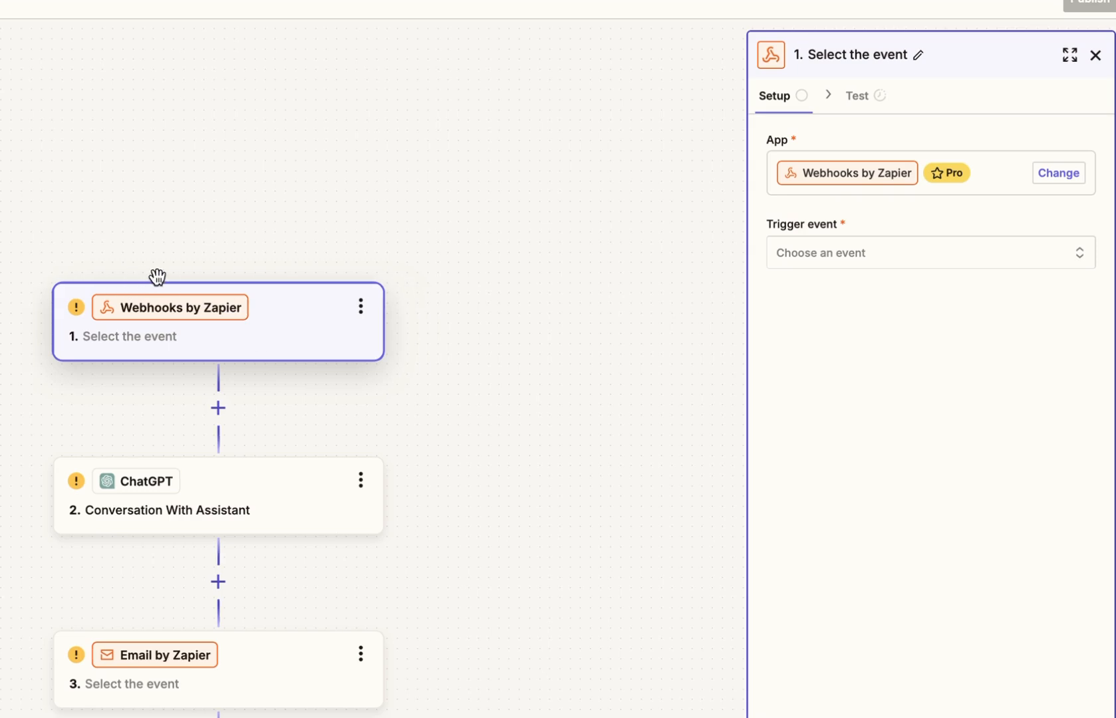
scroll(219, 317, left, 1)
- Choose Hamlet as the assistant in the ChatGPT conversation step's configuration and open the setup of the Email by Zapier step
click(257, 499)
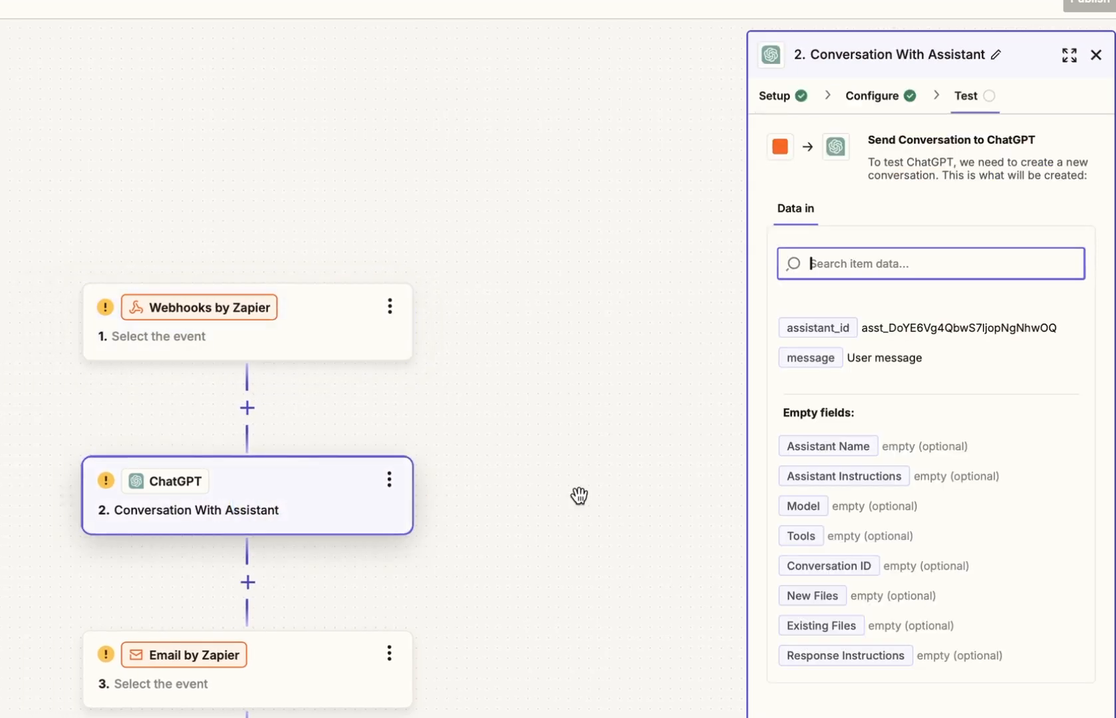
click(875, 101)
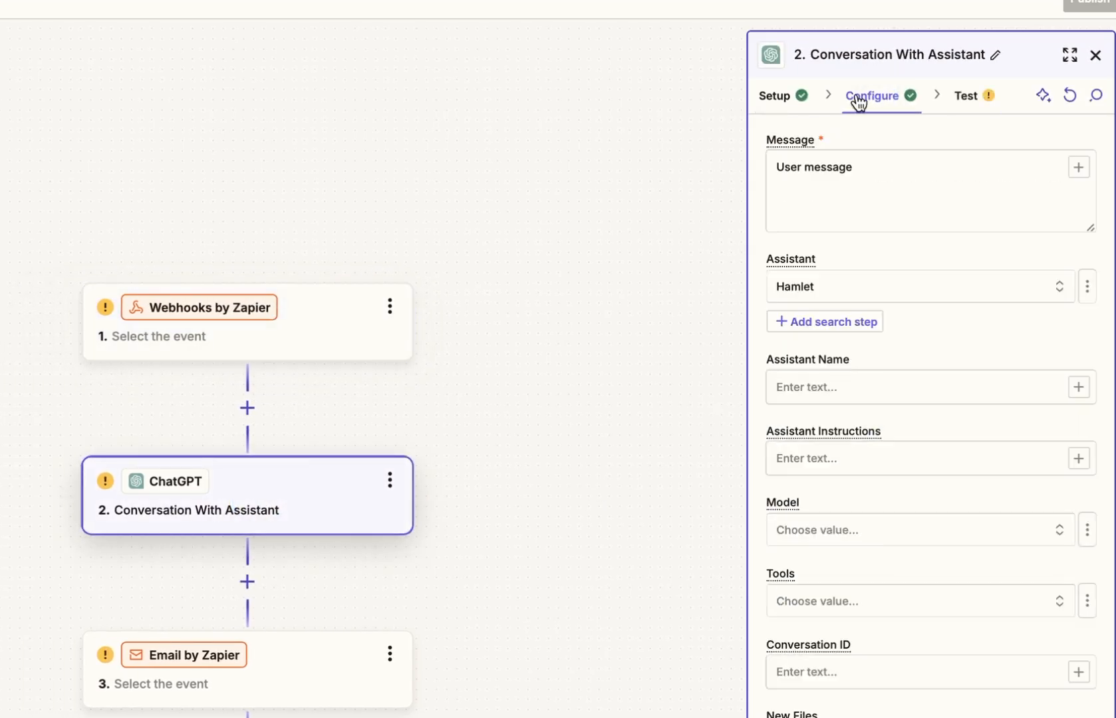
triple_click(962, 181)
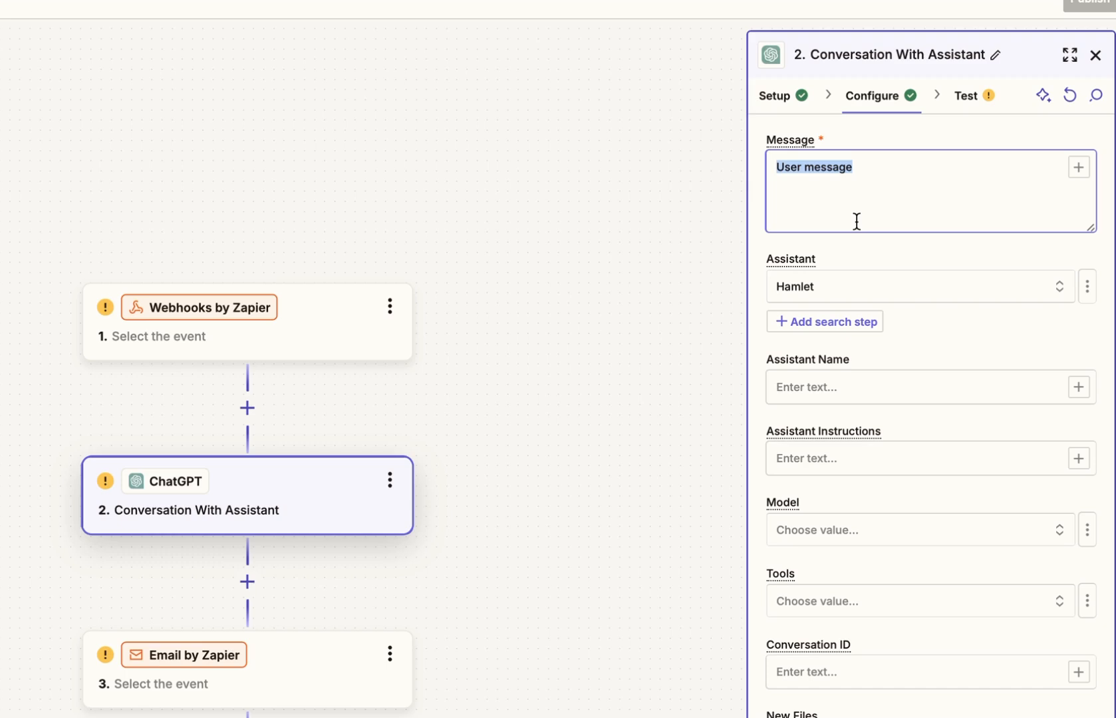
click(865, 287)
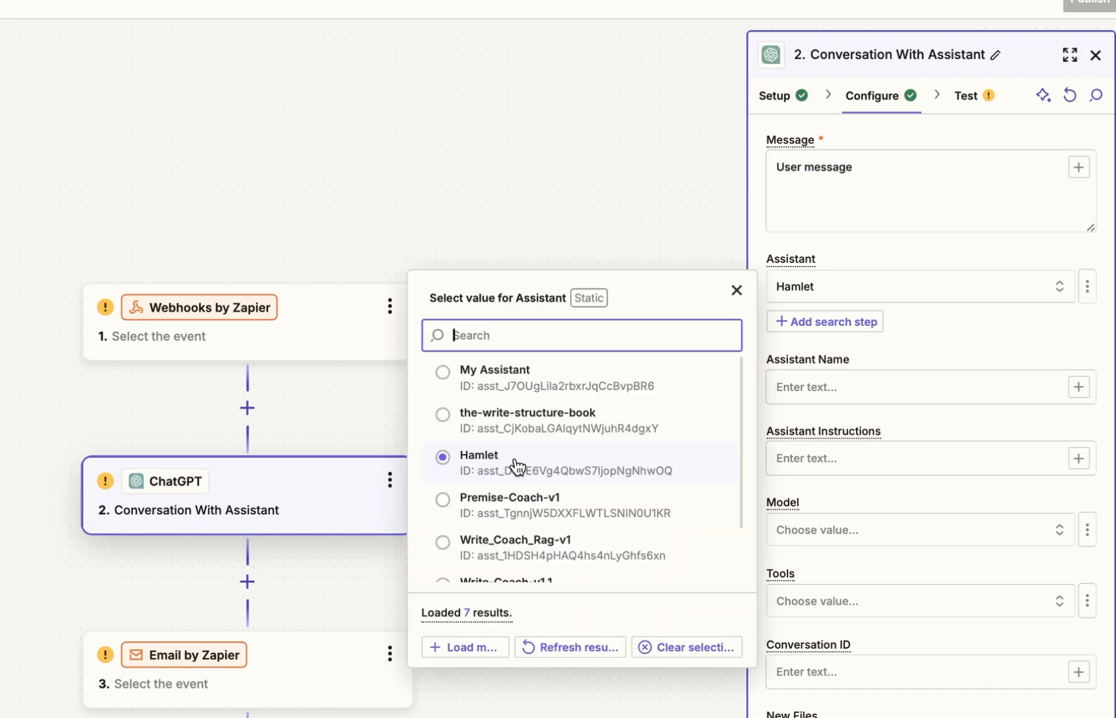
click(516, 467)
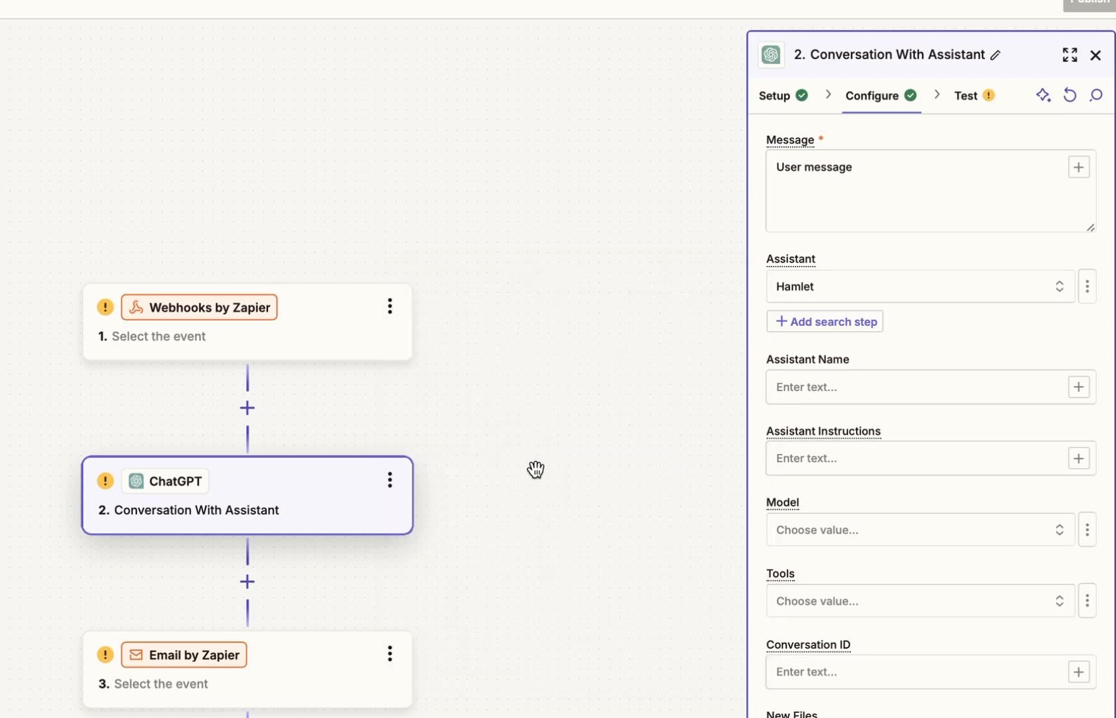
scroll(858, 539, down, 2)
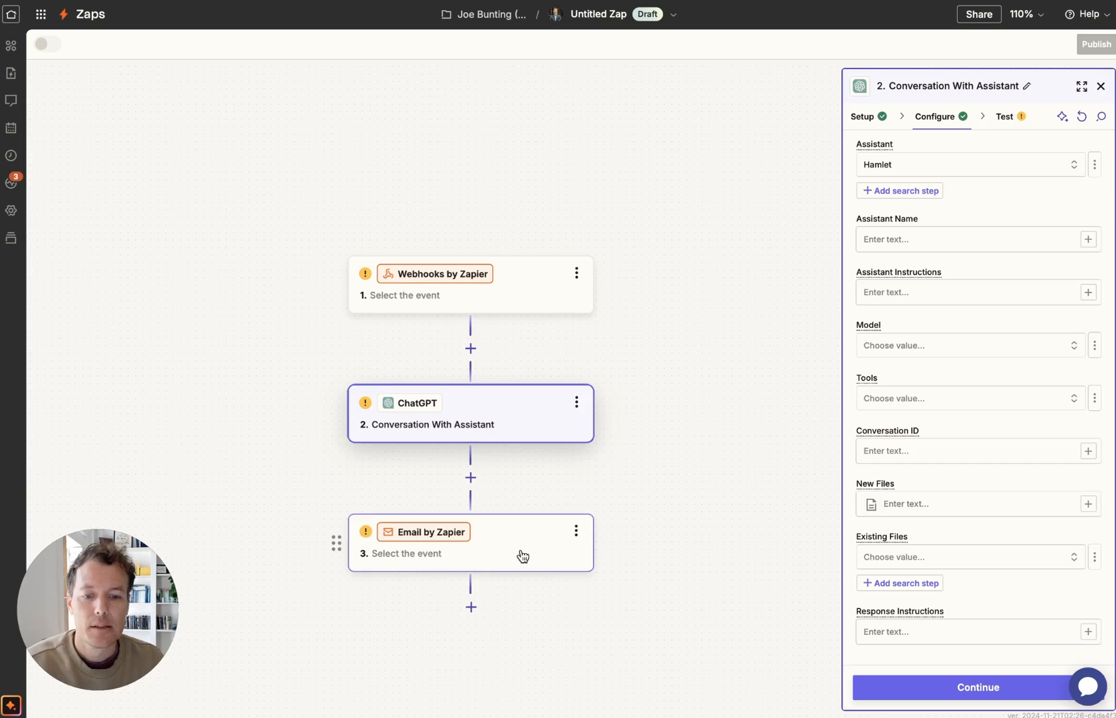
click(523, 556)
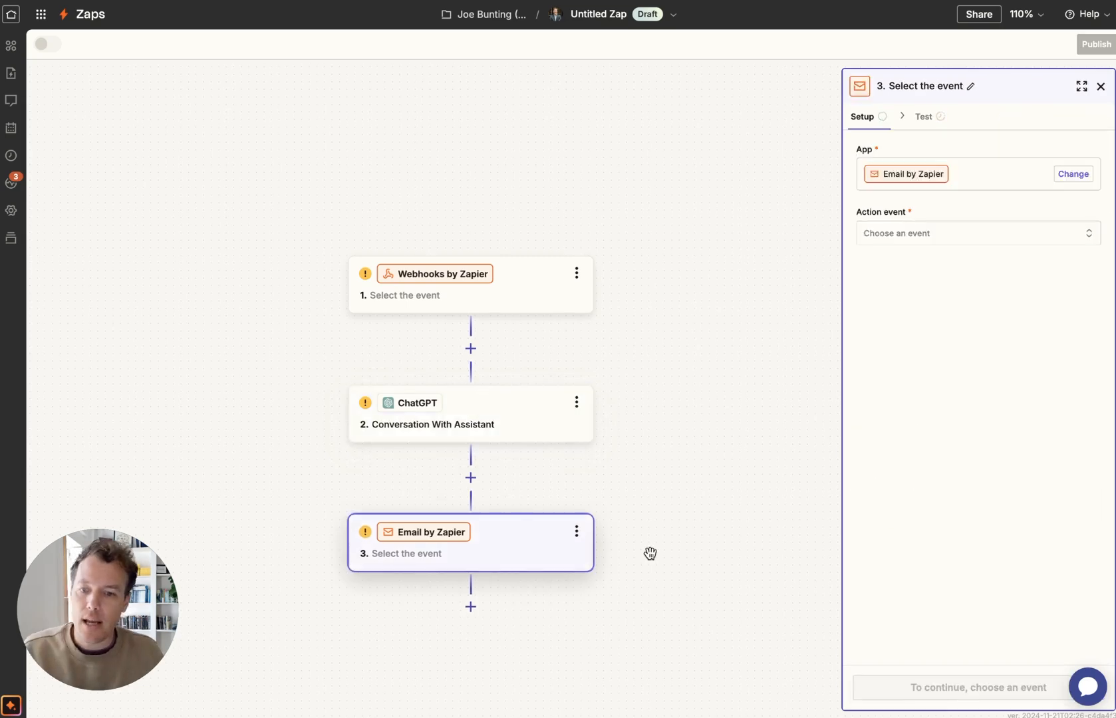